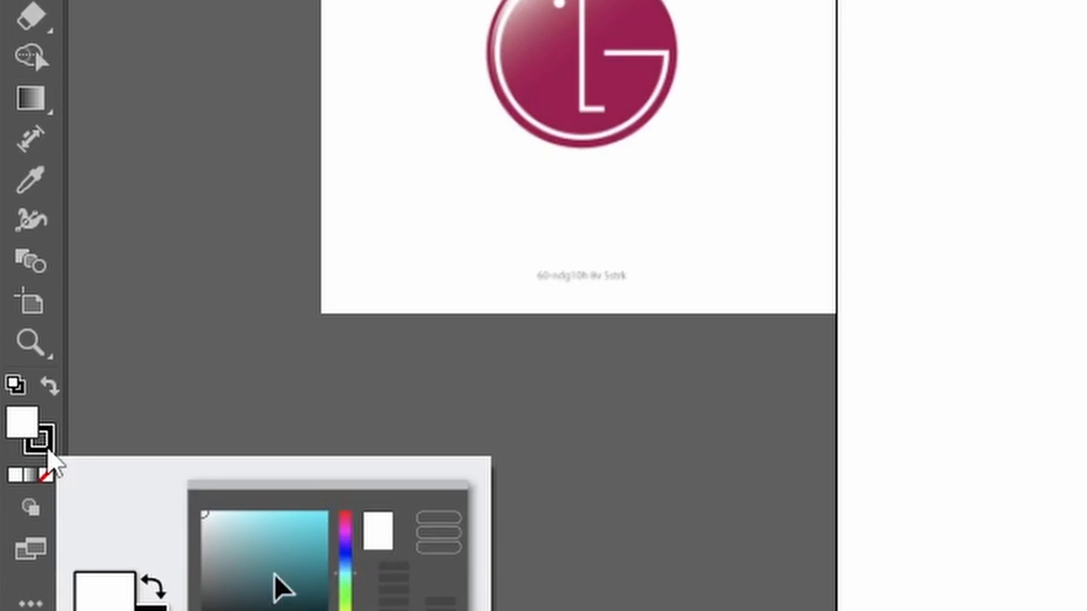
Step: Set the fill colour to none, leaving the black stroke active for drawing outlines
key(x)
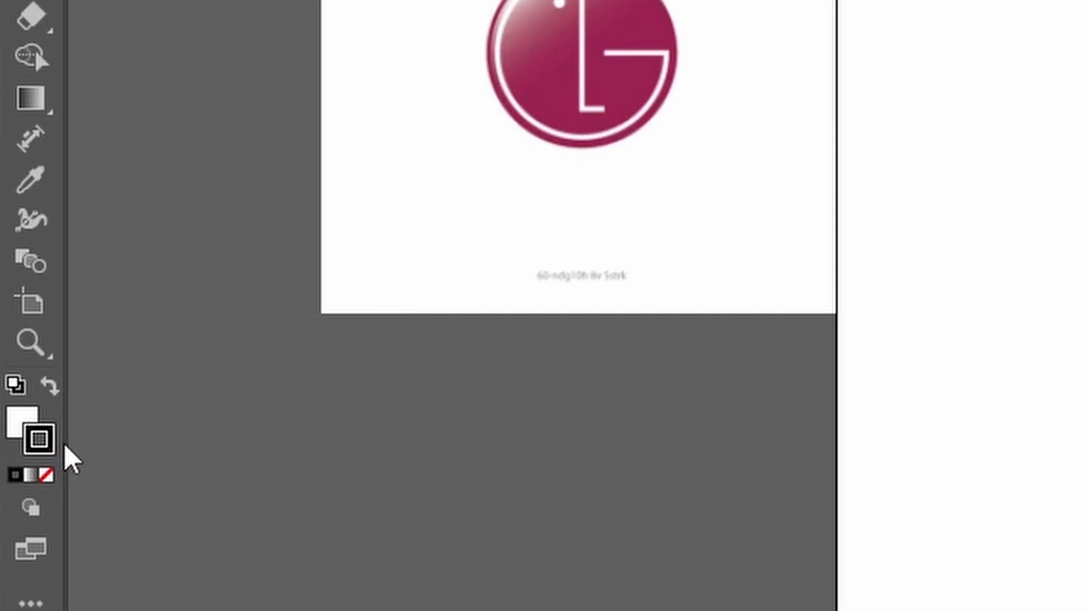
click(23, 428)
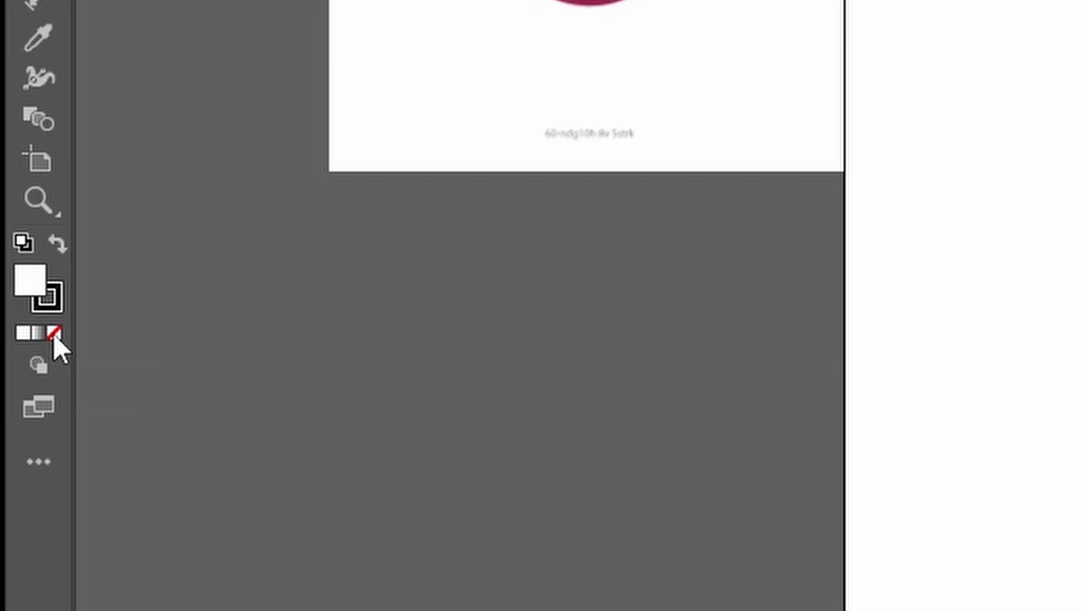
click(54, 333)
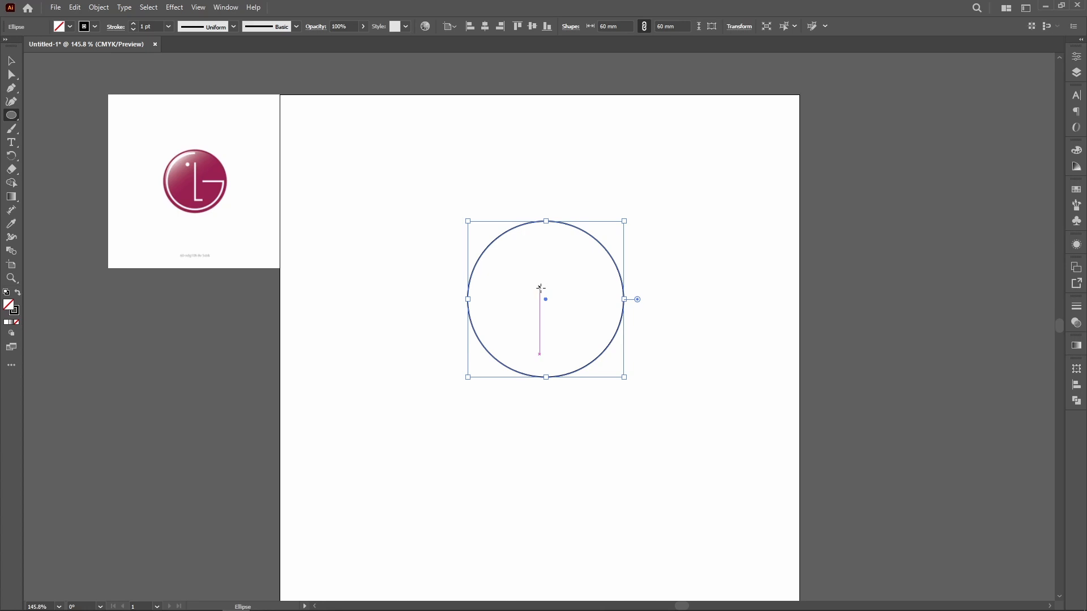
Step: Align the 60 mm circle to the centre of the artboard both vertically and horizontally
drag(548, 304, 157, 392)
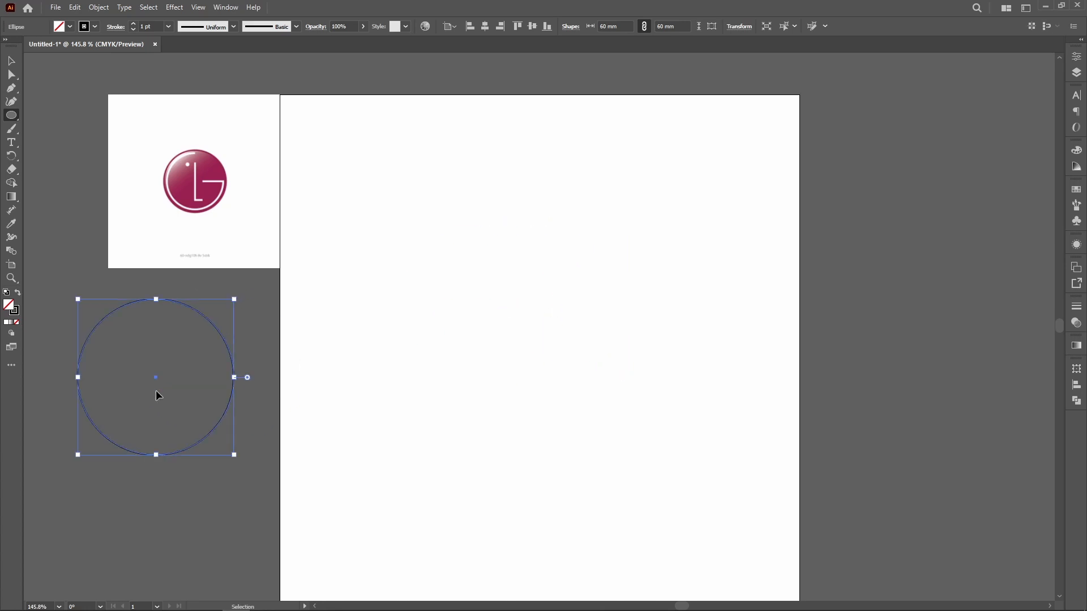
key(ctrl+z)
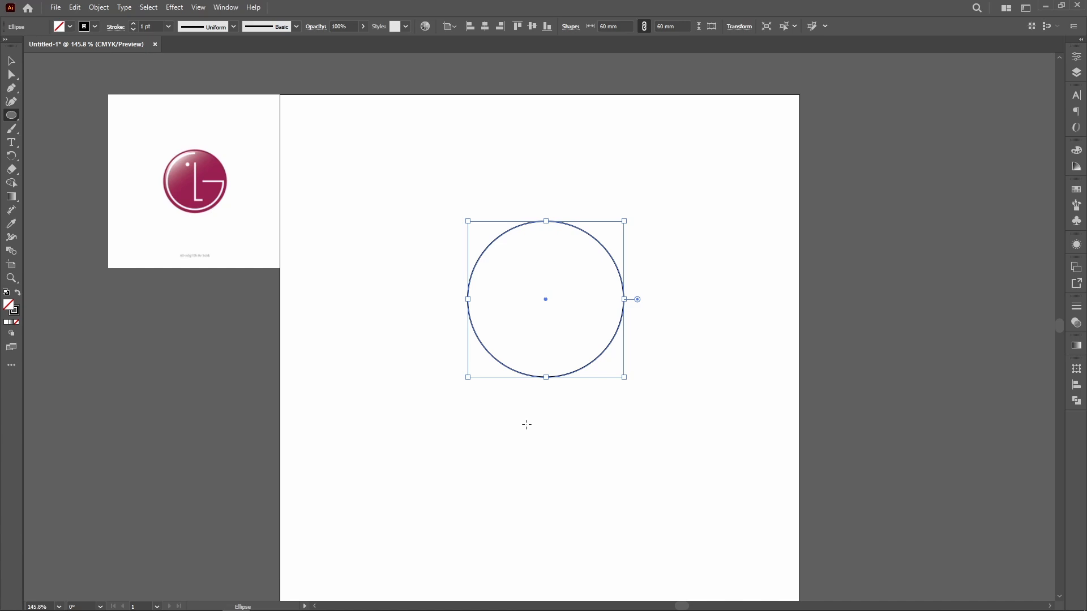
key(v)
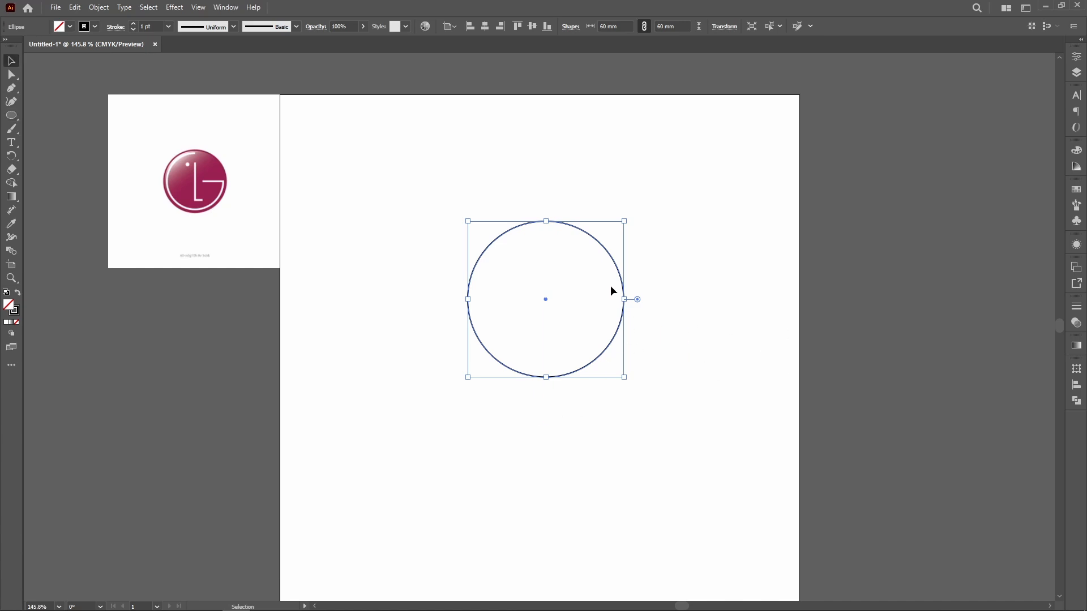
click(1078, 59)
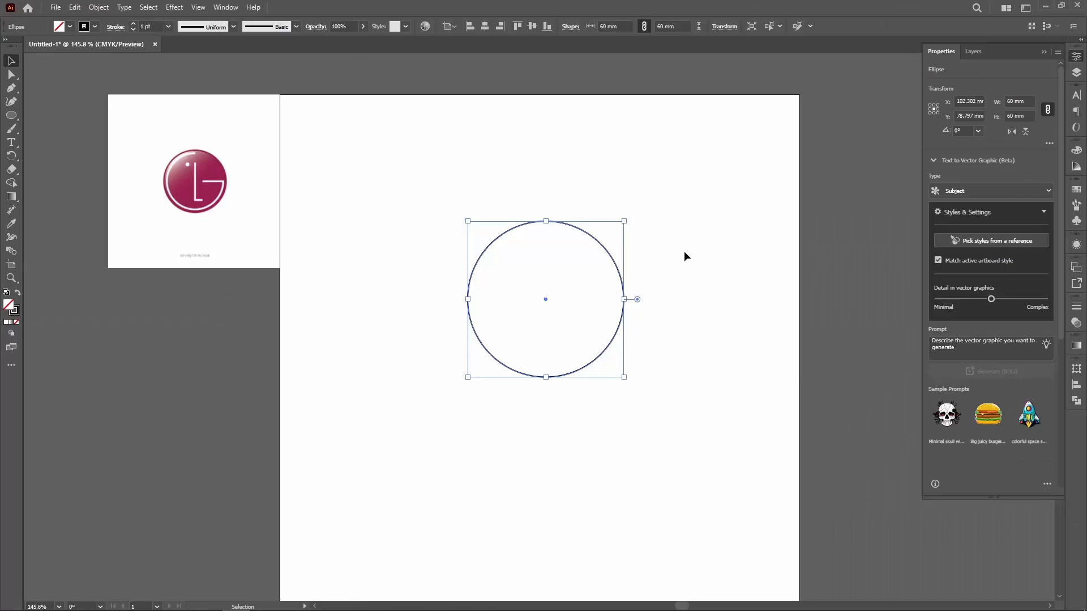
click(690, 283)
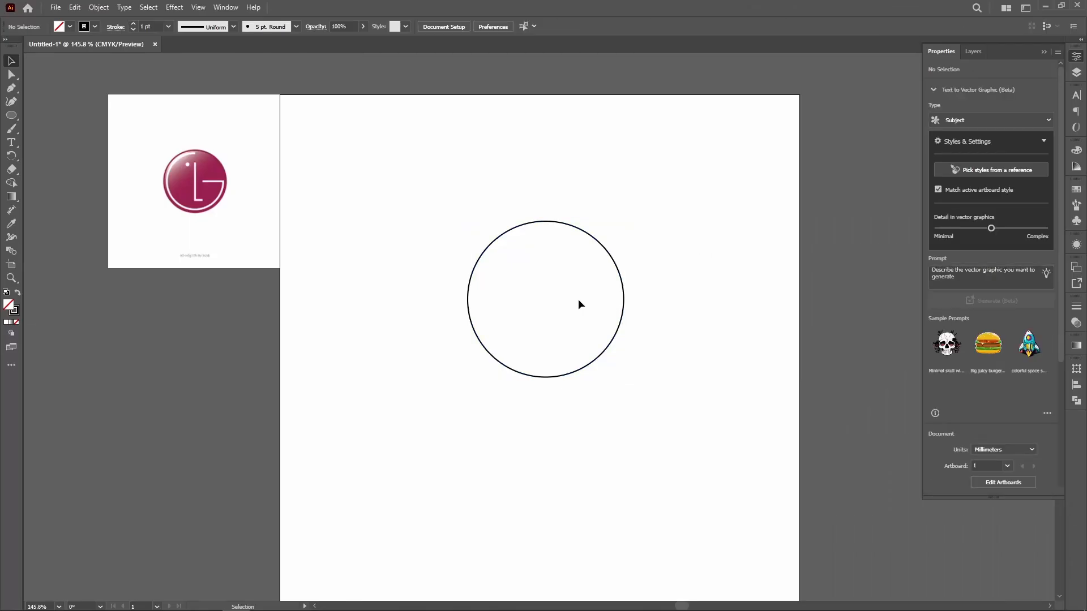
click(547, 222)
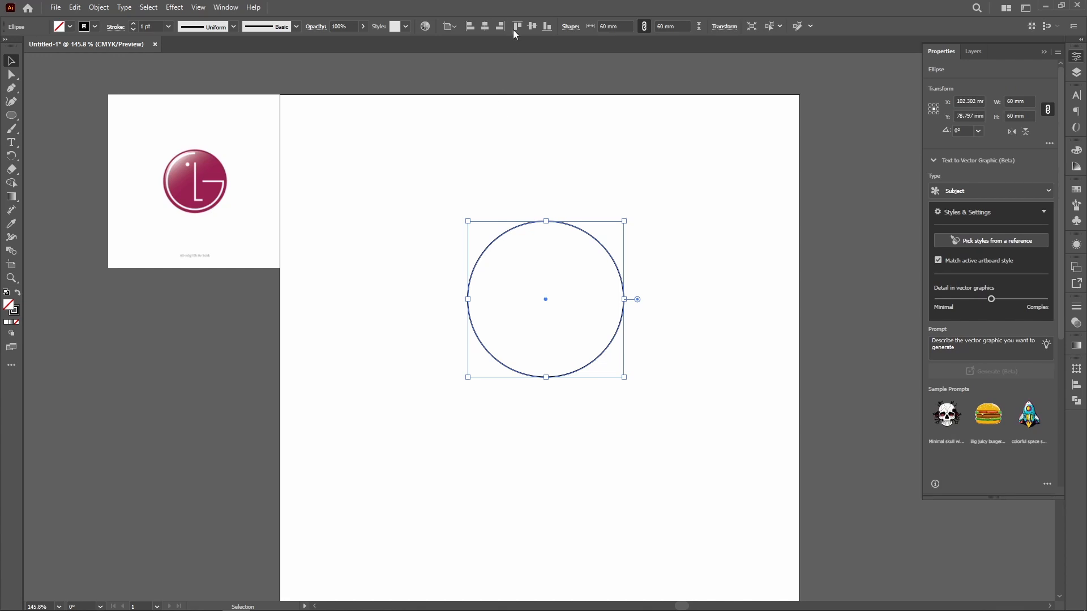
click(533, 27)
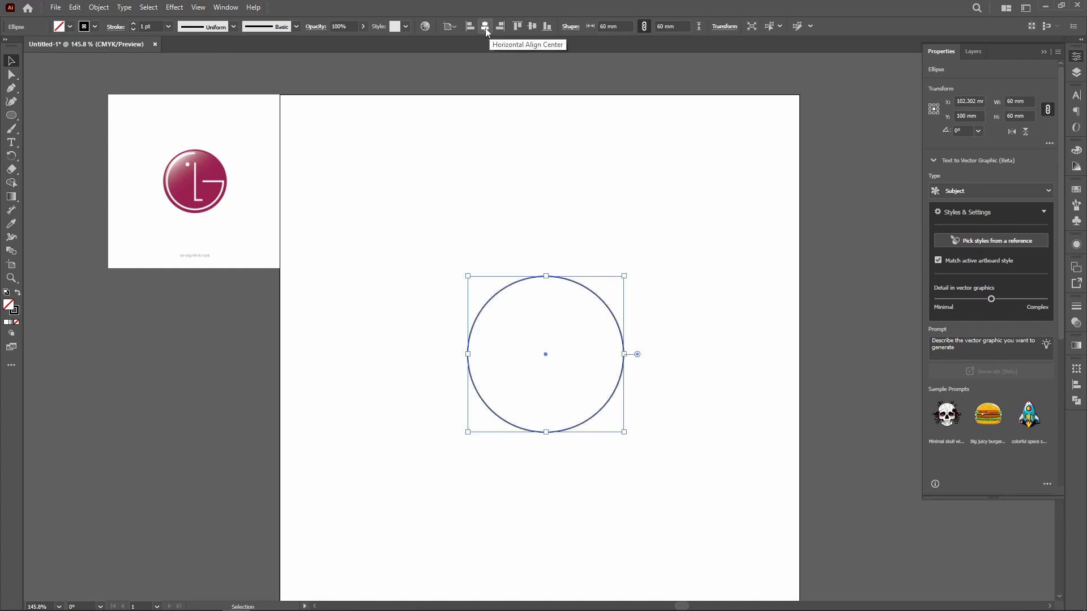
drag(693, 337, 655, 308)
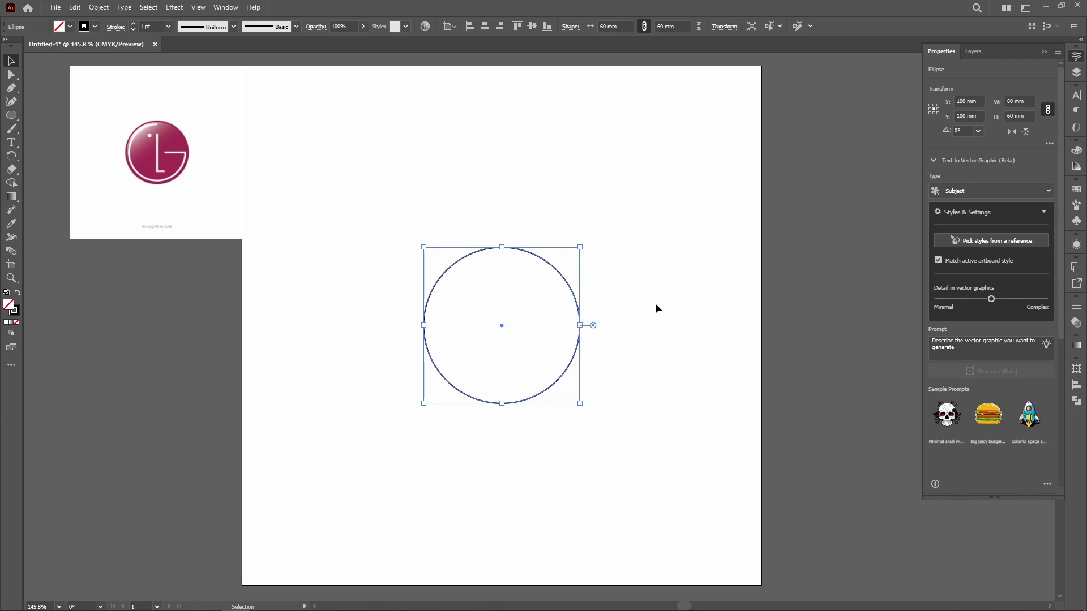
Step: Set the keyboard increment to 10 mm in the general preferences
key(a)
key(ctrl+k)
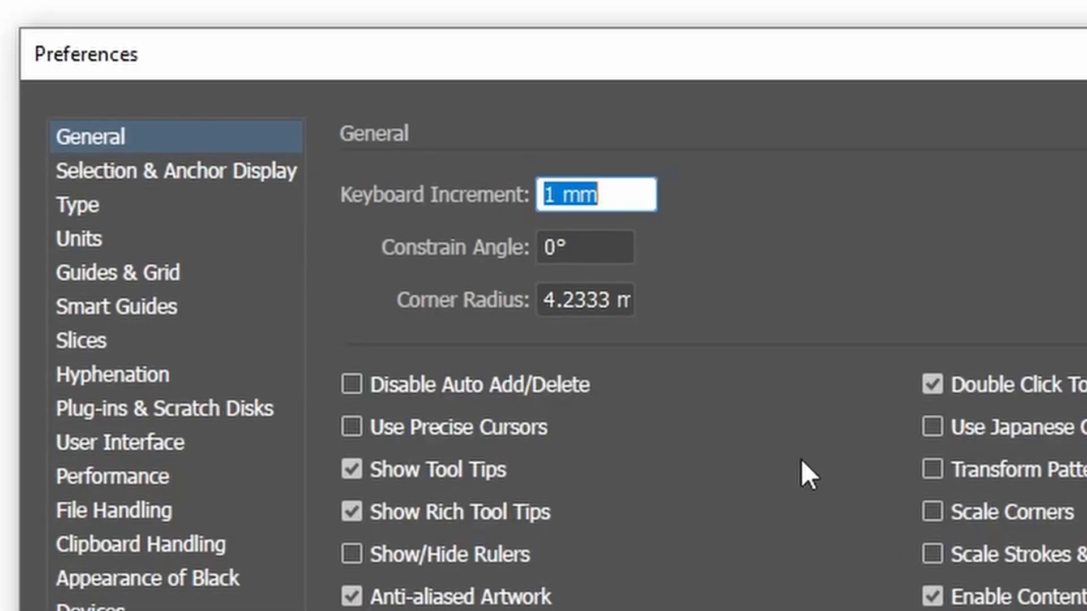
text(10)
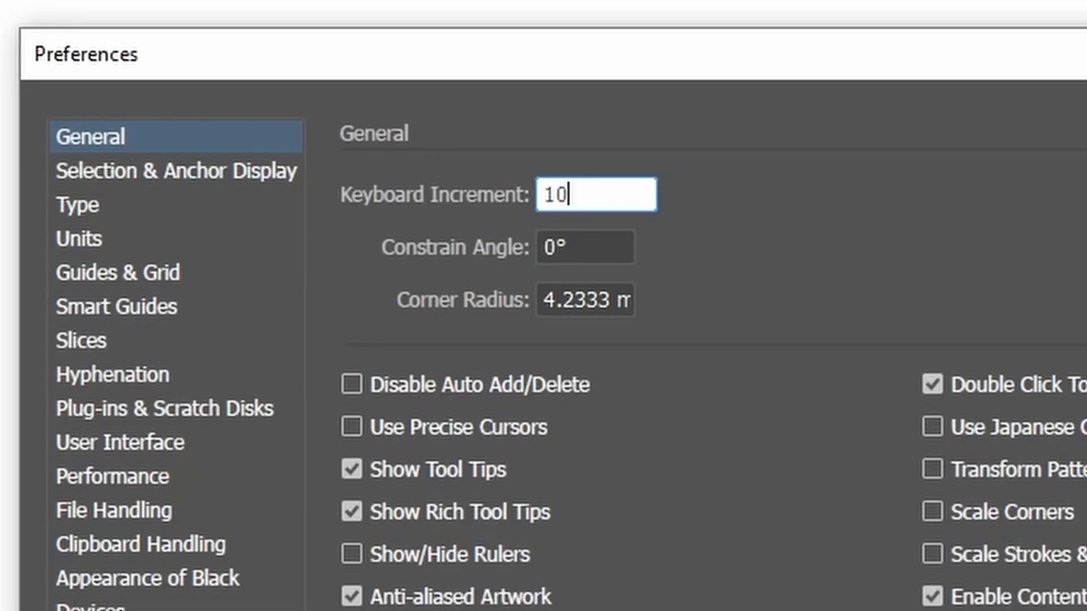
key(Return)
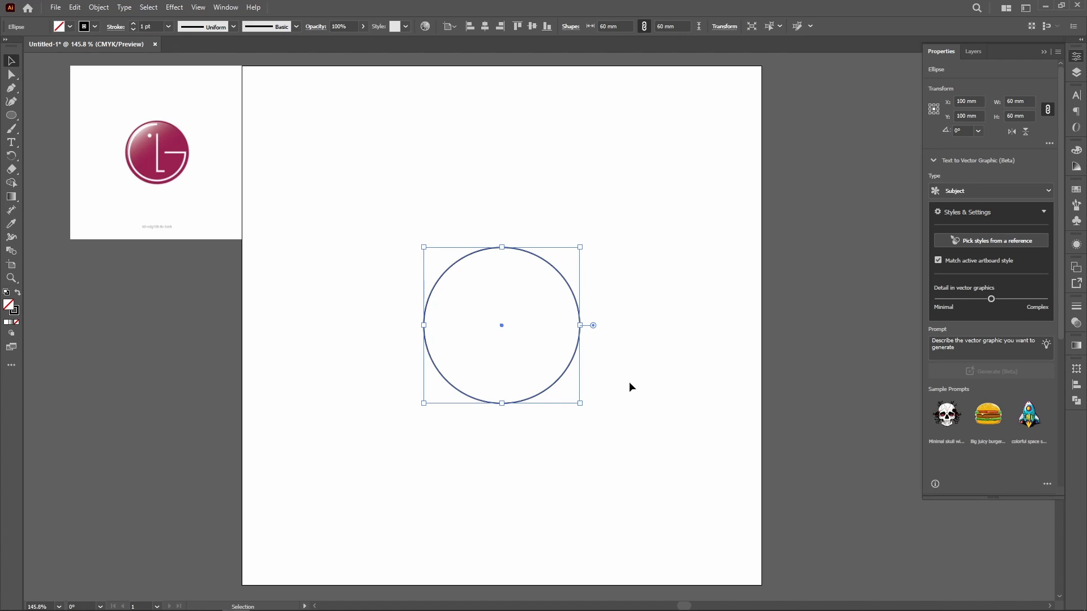
Step: Draw a horizontal line segment about 108 mm long and centre it on the artboard through the circle
click(11, 115)
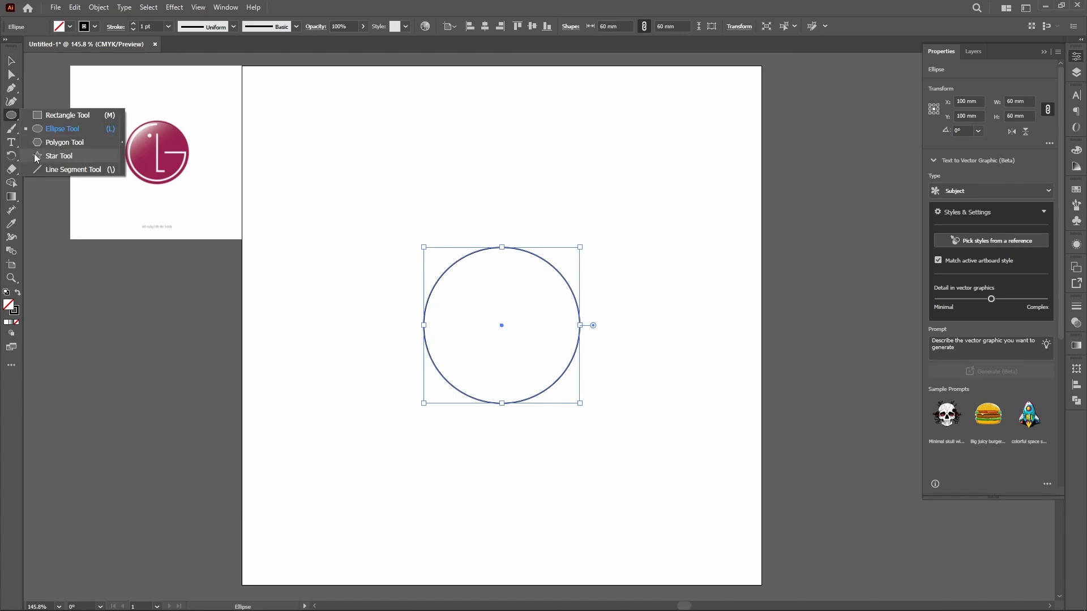
click(35, 170)
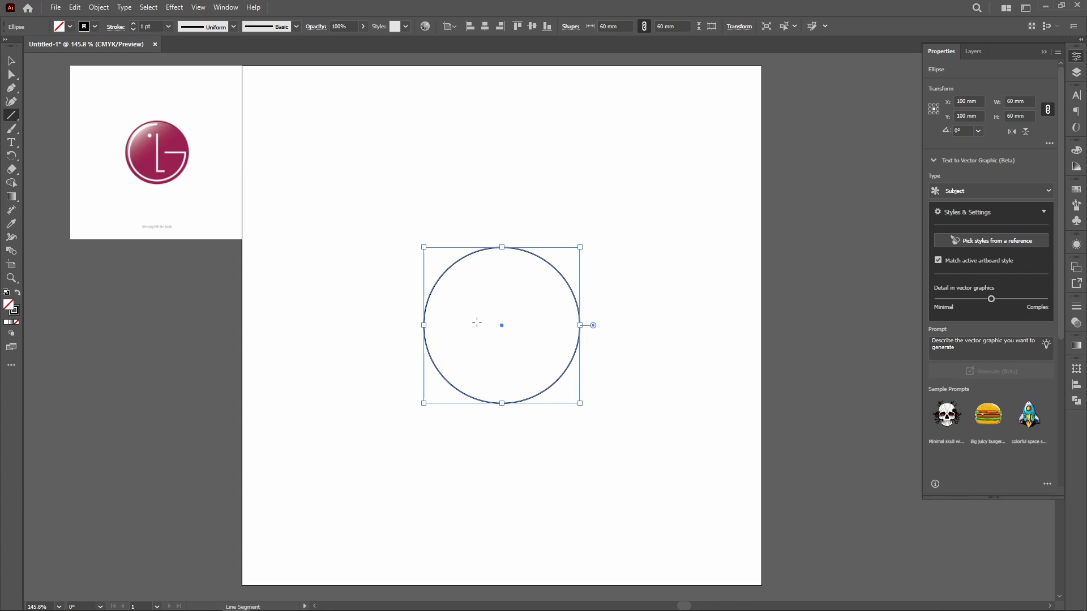
drag(352, 171, 645, 187)
key(v)
click(532, 27)
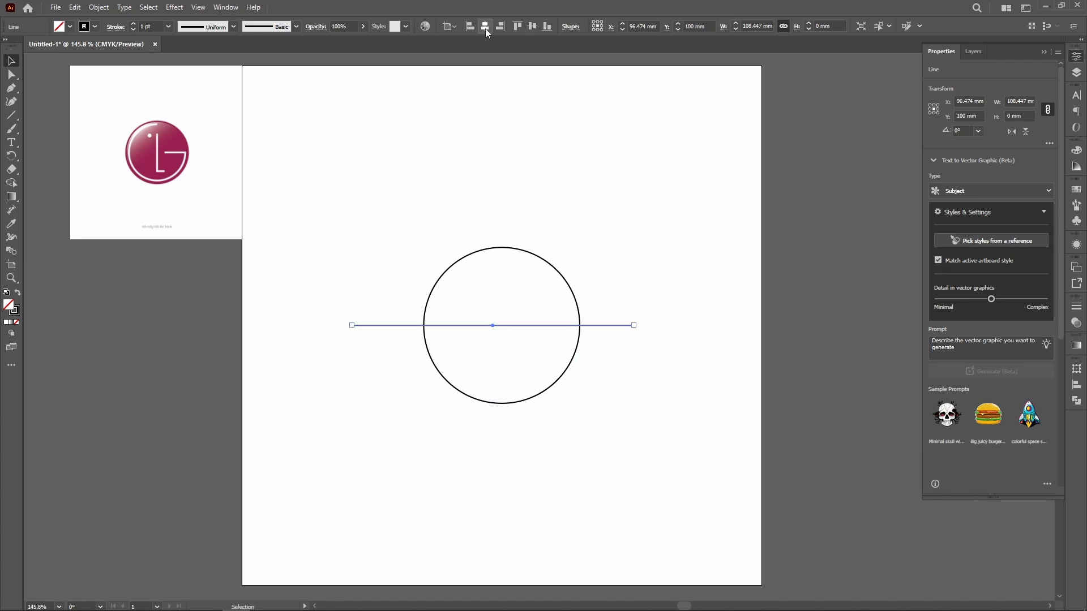
click(484, 26)
click(630, 303)
Step: Make a copy of the horizontal line, rotated 90° and centred vertically on the artboard, to form a cross through the circle
click(633, 326)
key(alt+shift+Down)
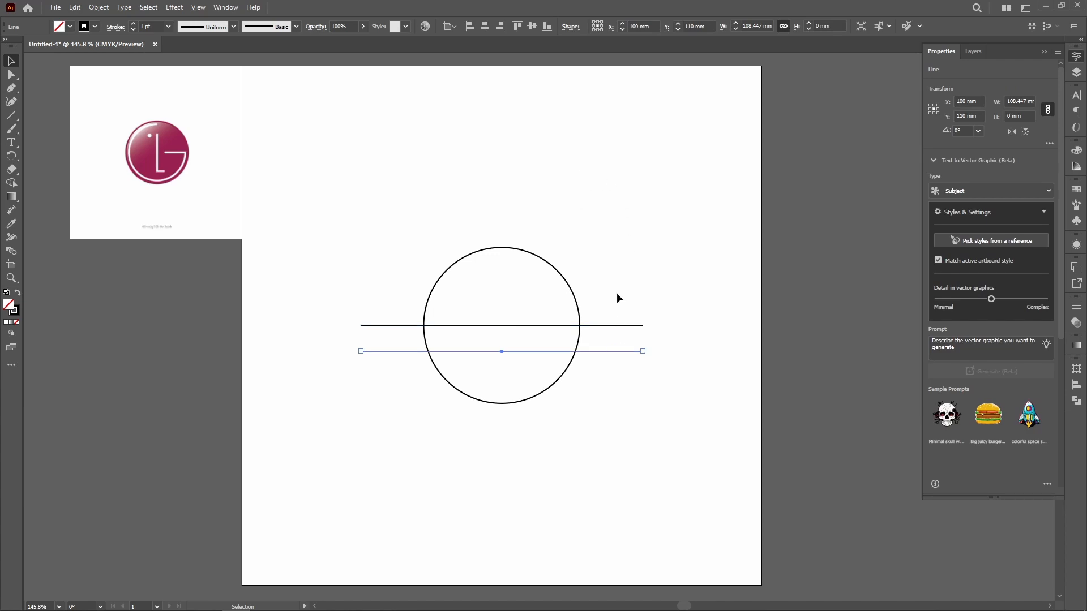
key(r)
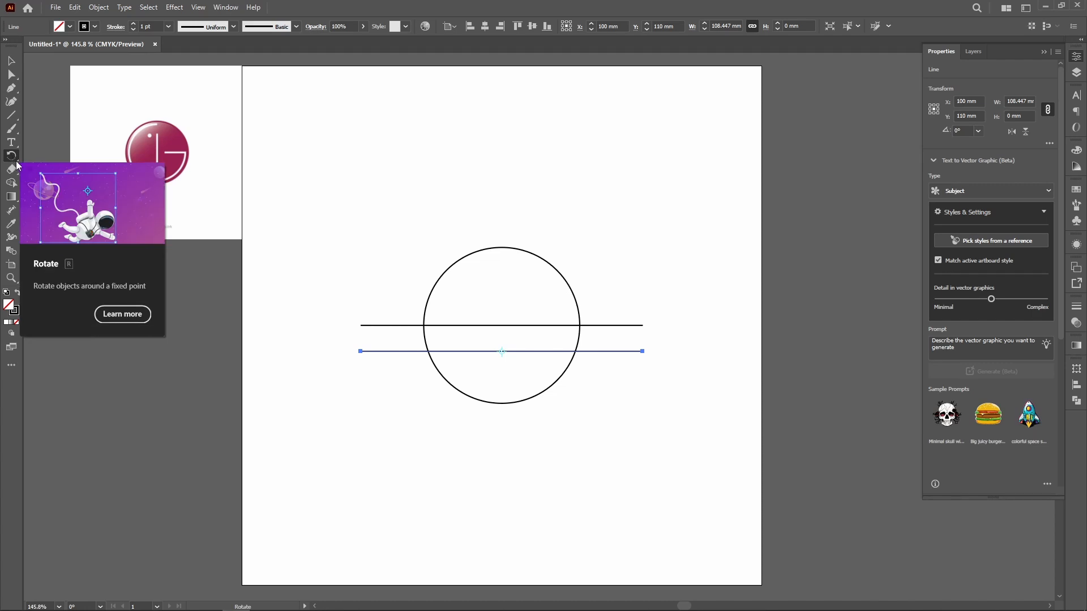
drag(696, 419, 662, 299)
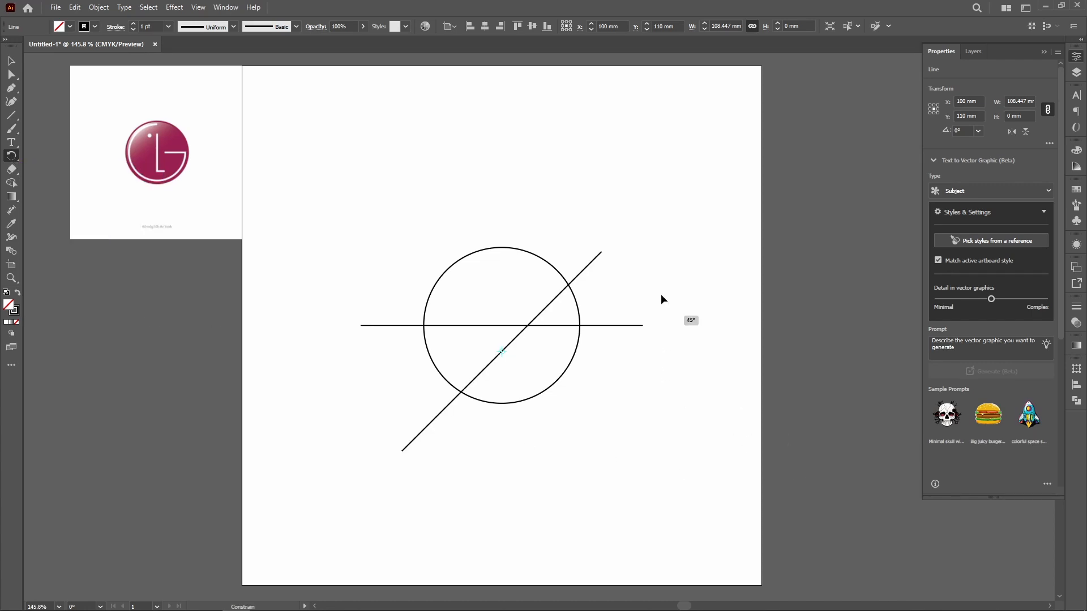
drag(662, 299, 521, 197)
click(532, 26)
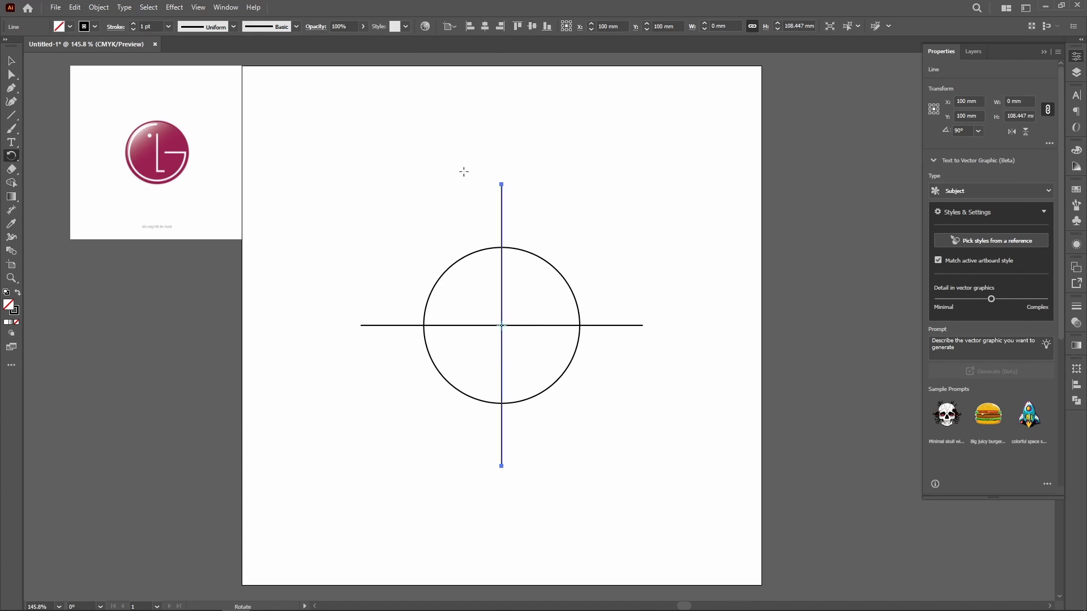
key(v)
drag(375, 223, 636, 462)
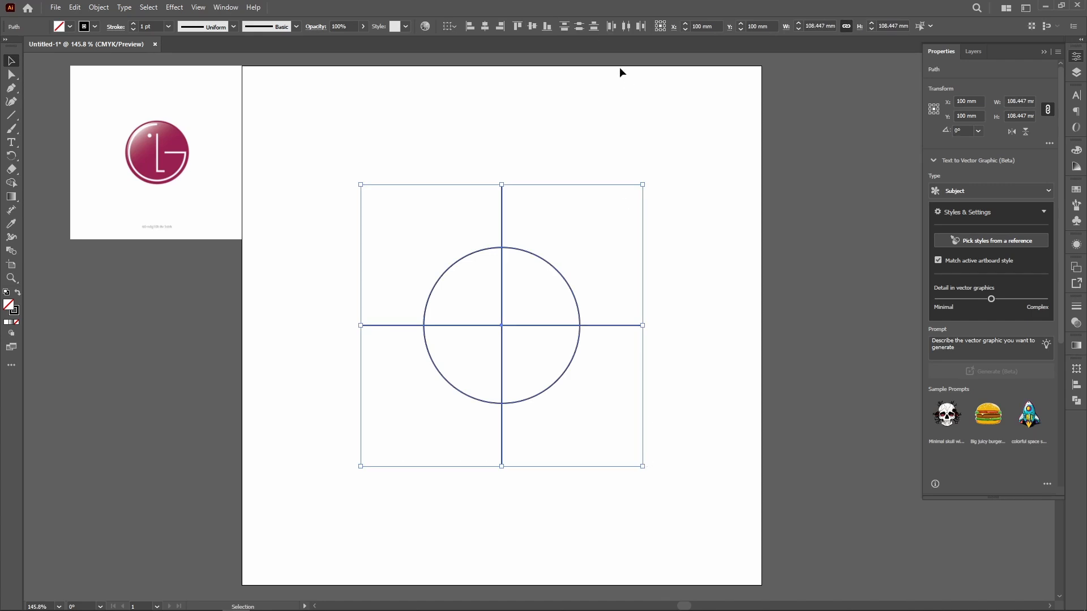
click(601, 129)
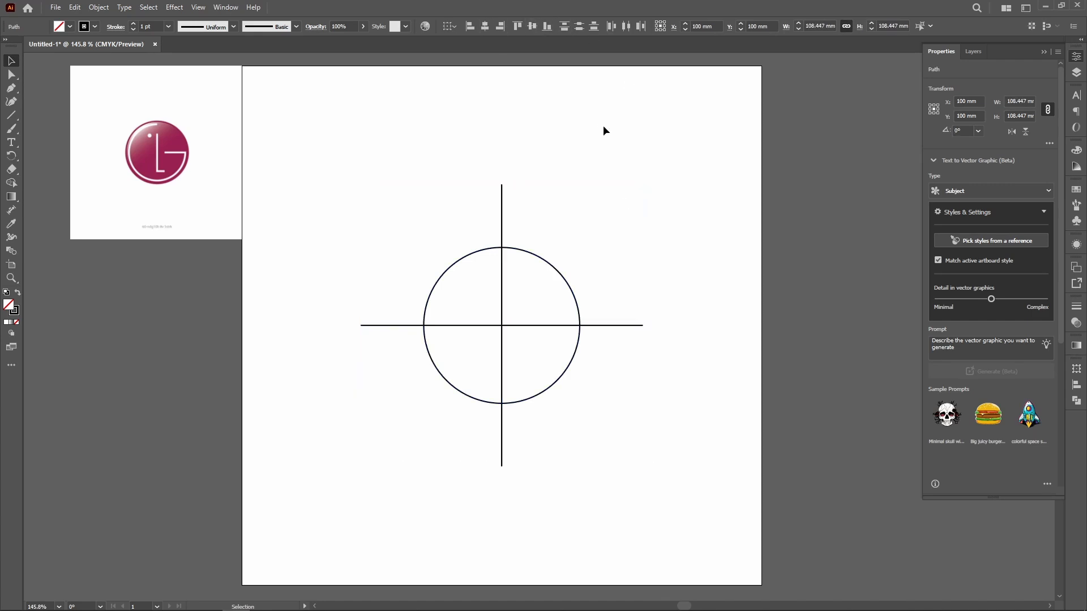
Step: Duplicate the horizontal centre line twice above and twice below it, at 10 mm spacing
click(594, 326)
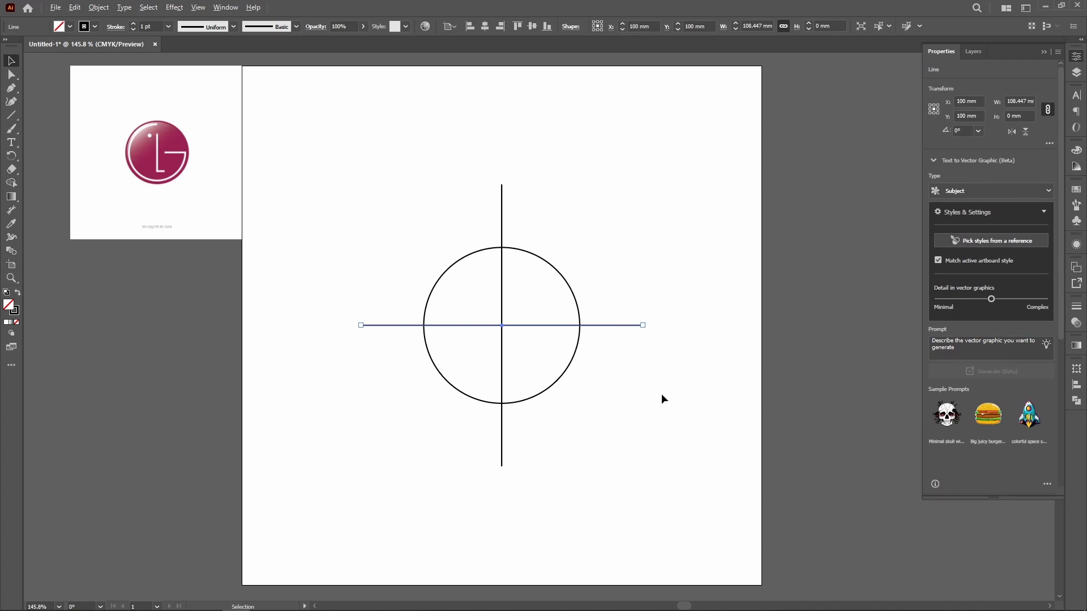
key(ctrl+d)
key(ctrl+d)
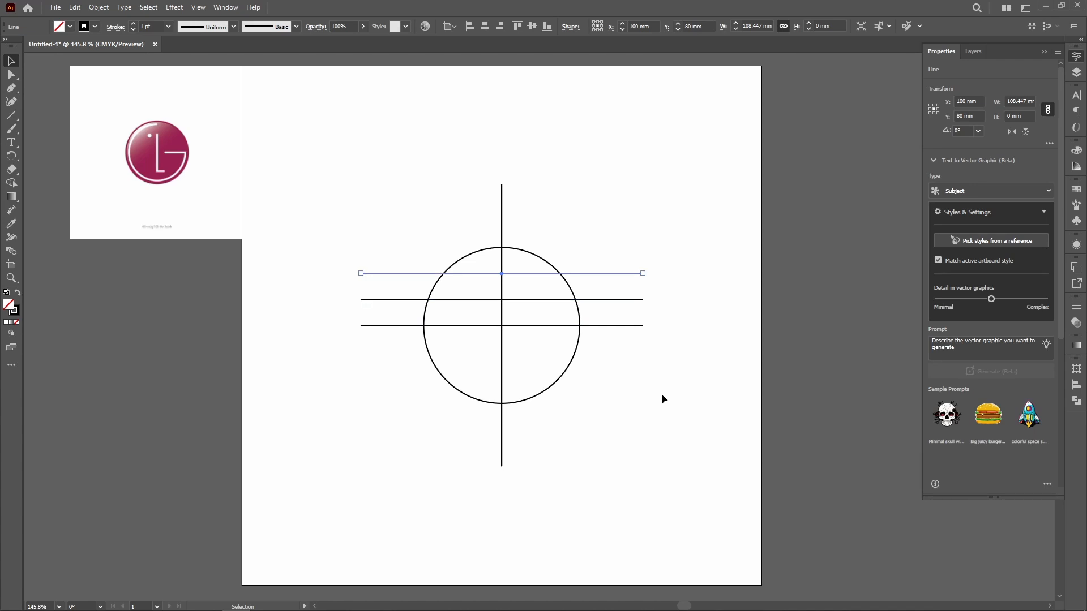
click(640, 325)
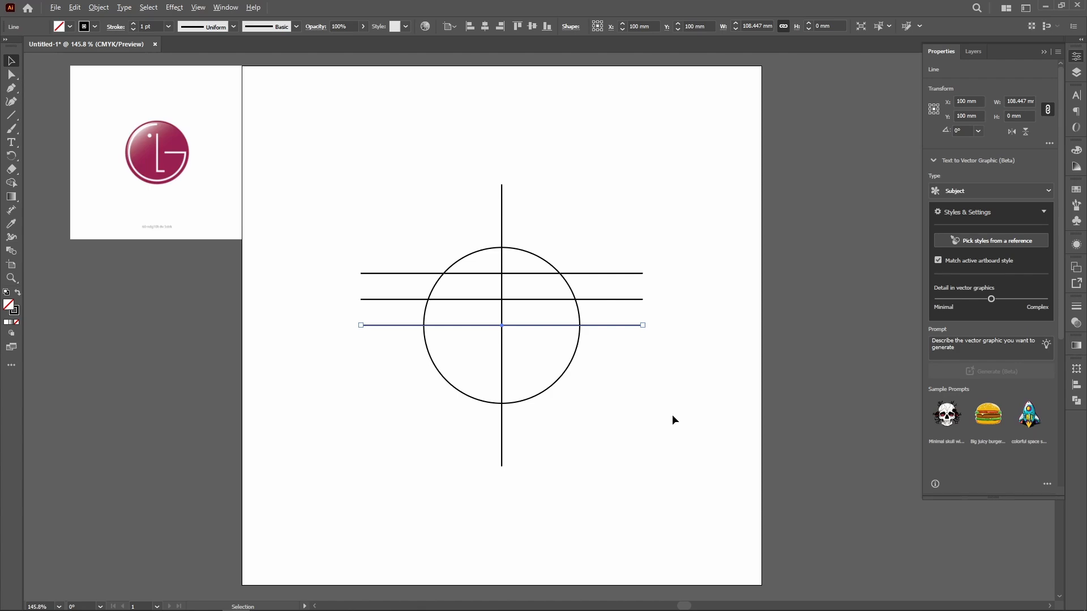
key(ctrl+d)
key(ctrl+d)
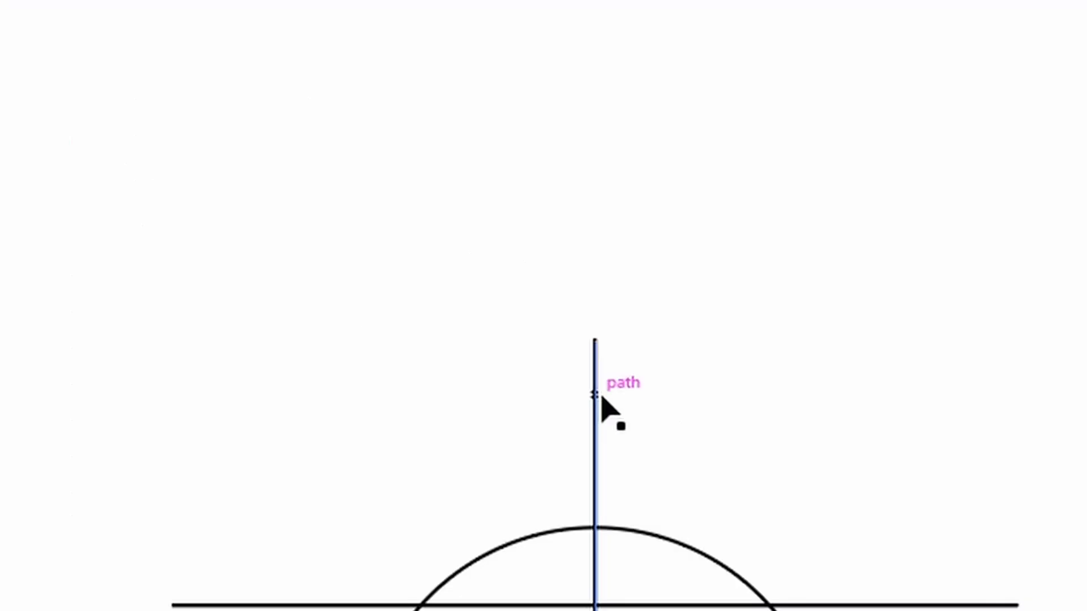
Step: Change the keyboard increment to 8 mm in the general preferences
key(ctrl+k)
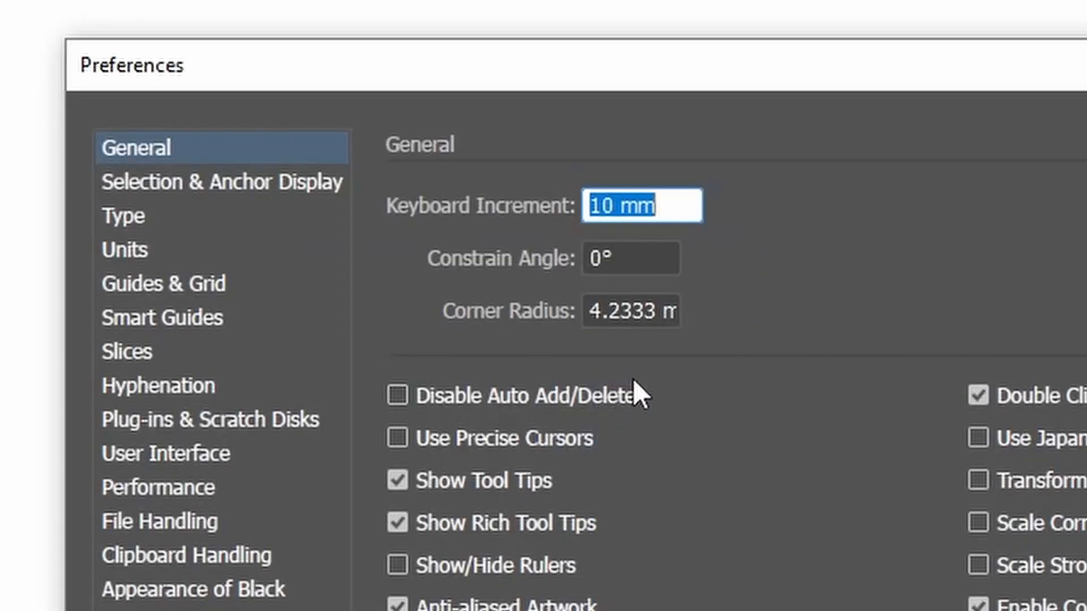
text(8)
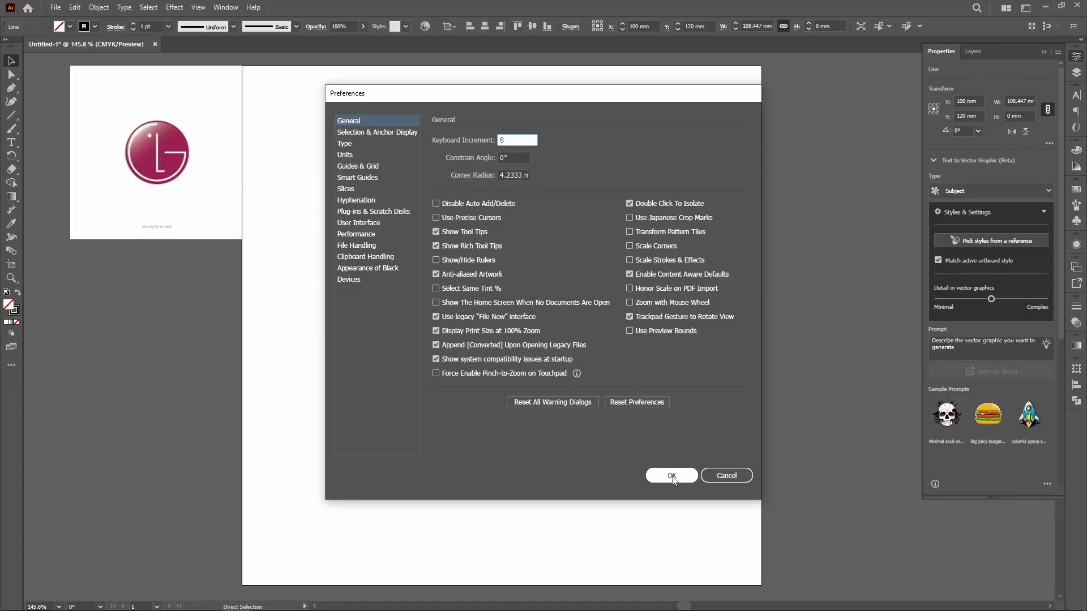
click(671, 475)
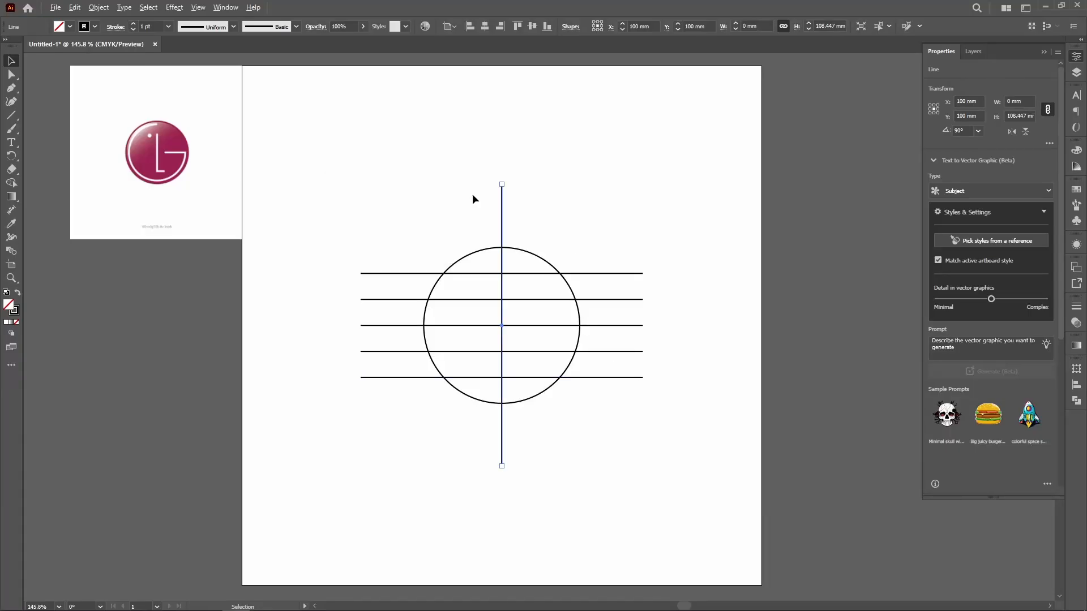
Step: Duplicate the vertical centre line once on each side of it, at a distance of 8 mm
key(alt+Right)
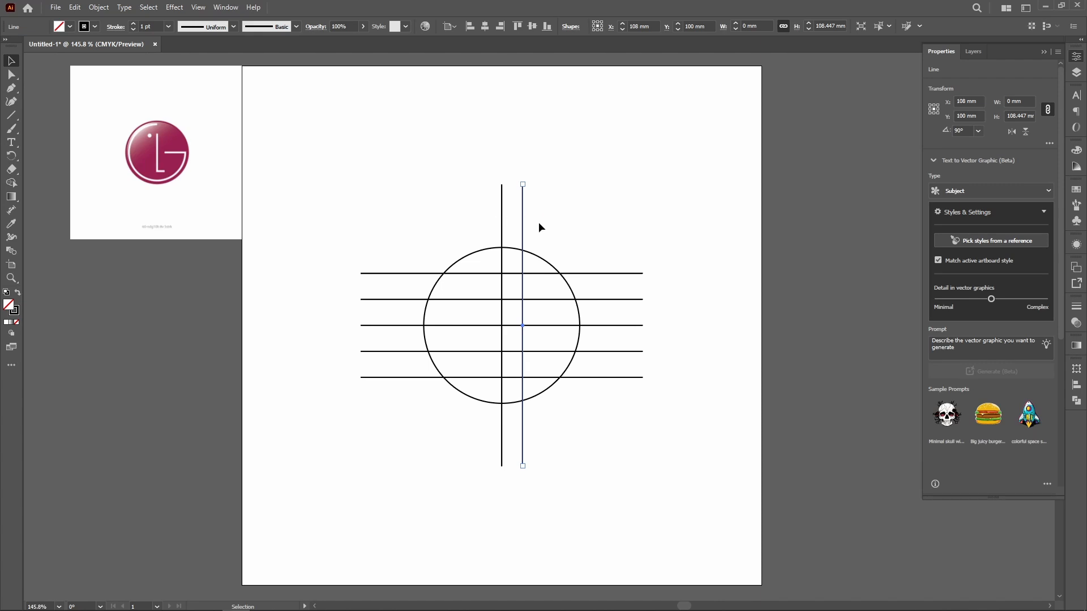
click(501, 228)
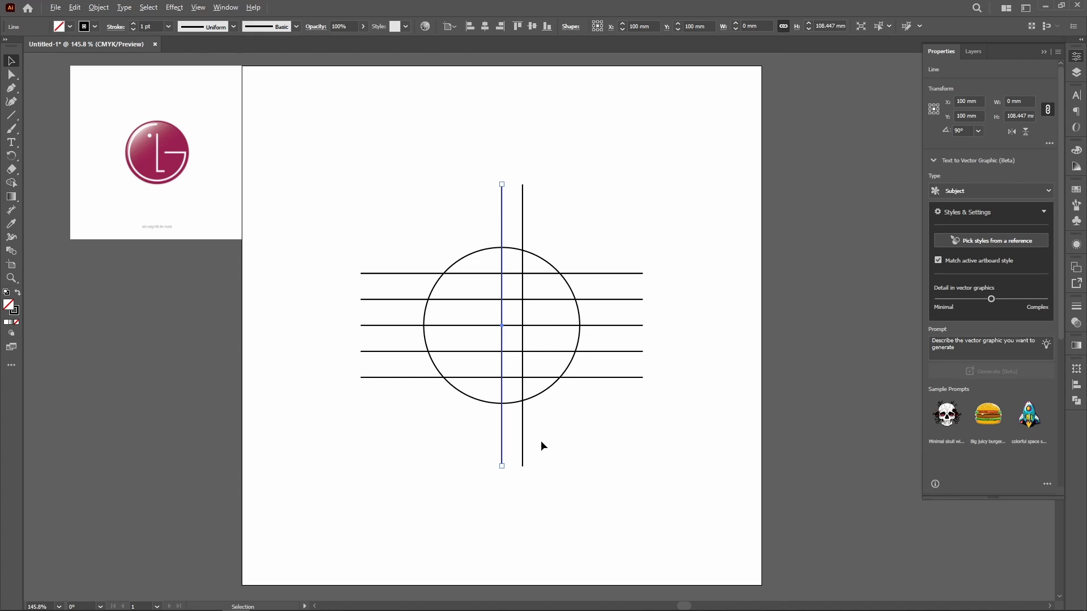
key(alt+Left)
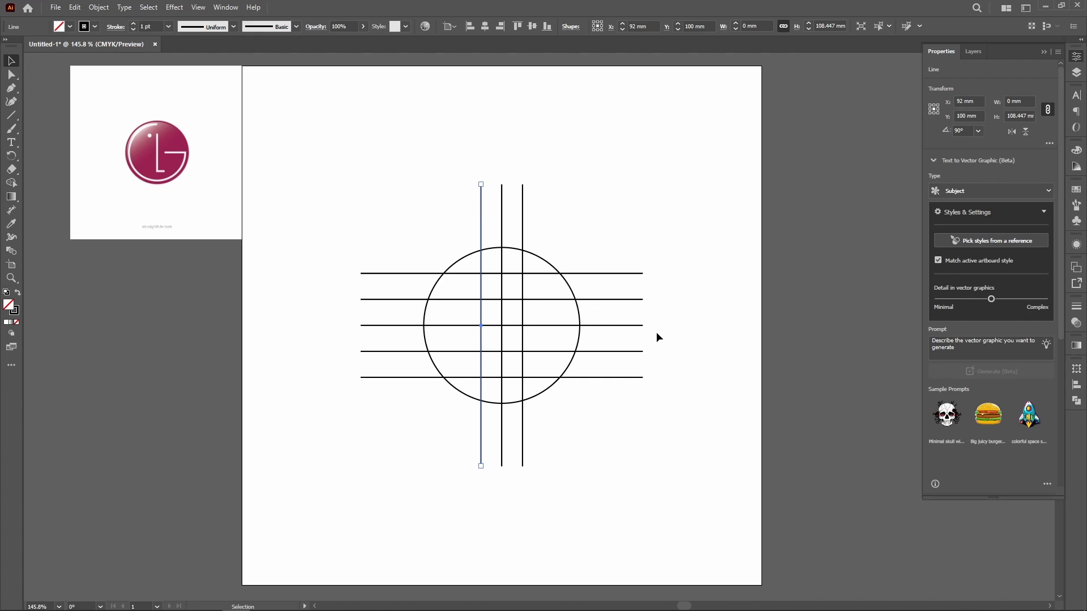
Step: Cut the circle from the artboard so that only the construction lines remain
click(539, 259)
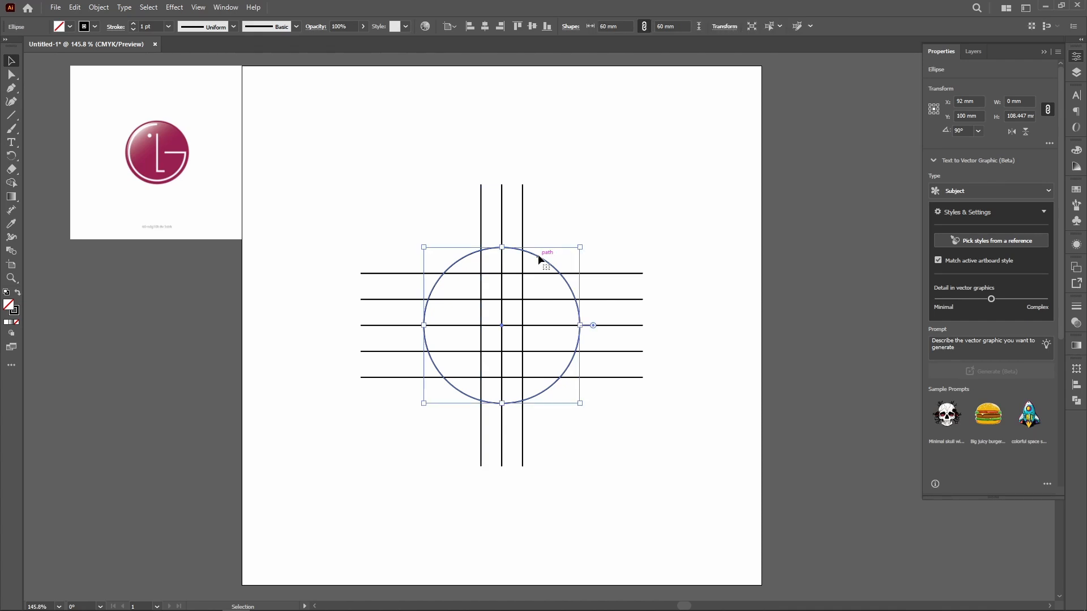
key(a)
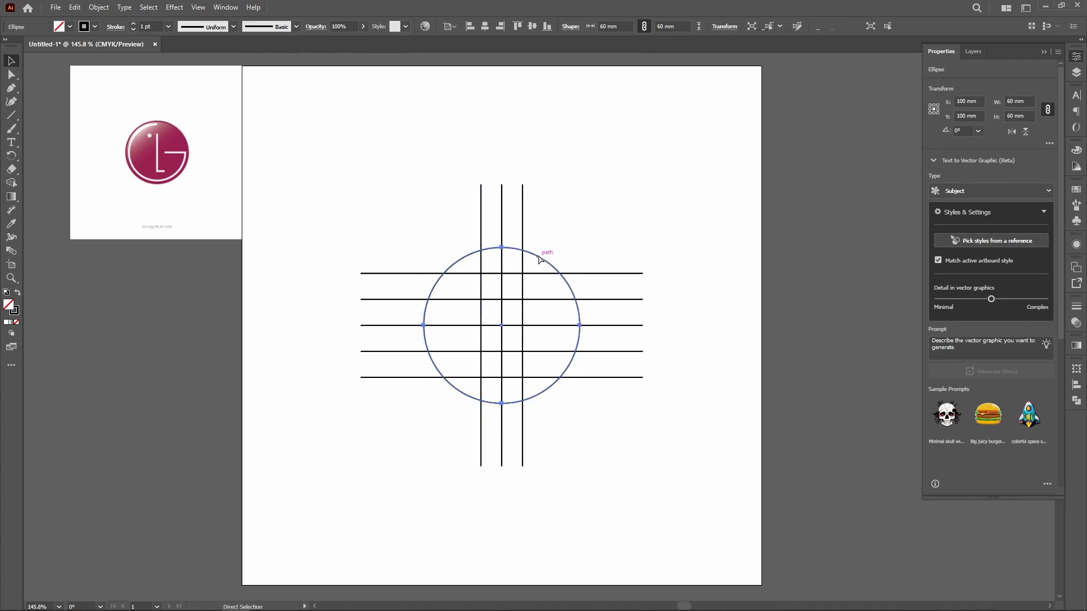
key(Delete)
Step: Set the stroke weight of all the construction lines to 0.25 pt
key(v)
drag(423, 223, 606, 387)
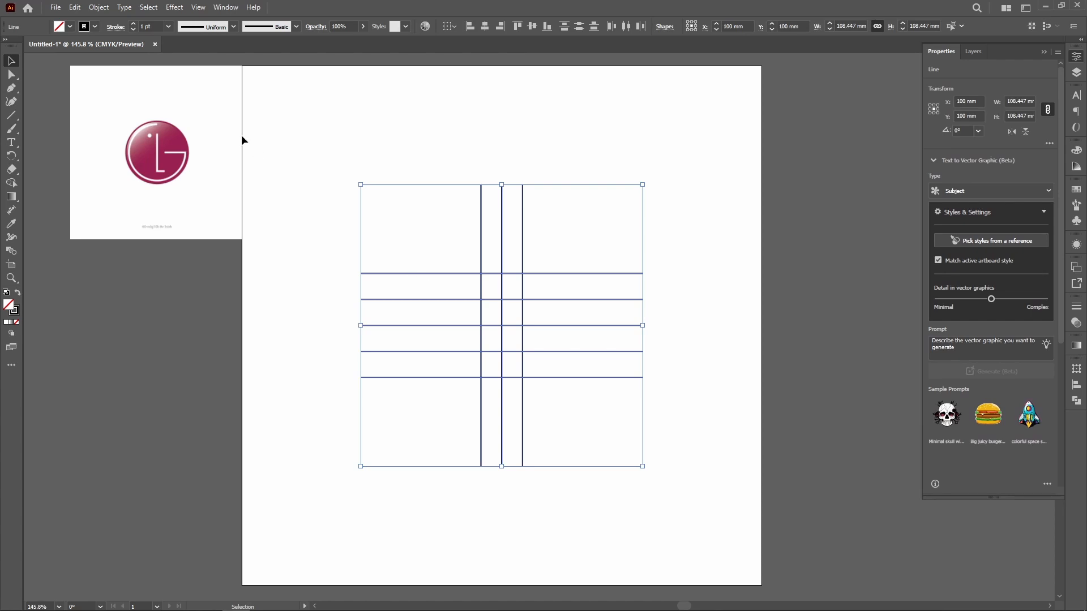
click(168, 26)
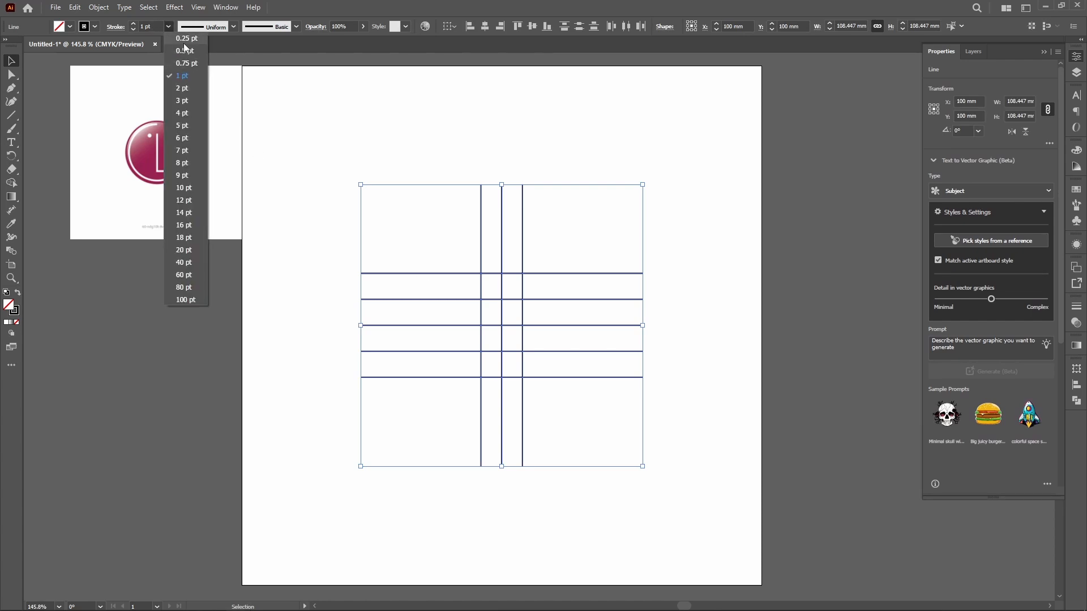
click(183, 40)
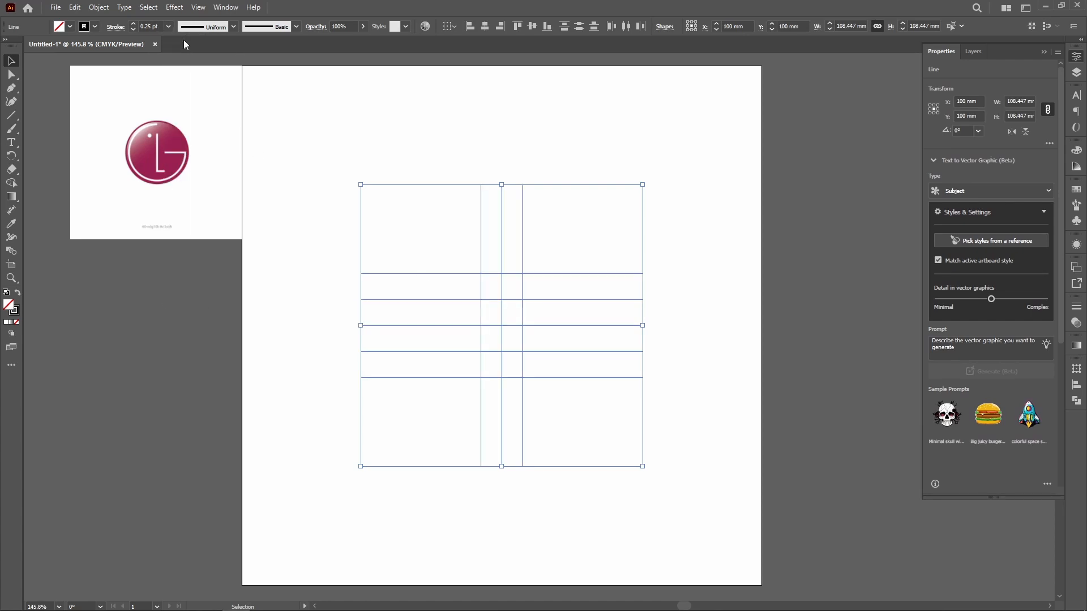
click(320, 119)
Step: Lock all the horizontal and vertical construction lines
drag(426, 199, 719, 479)
click(99, 8)
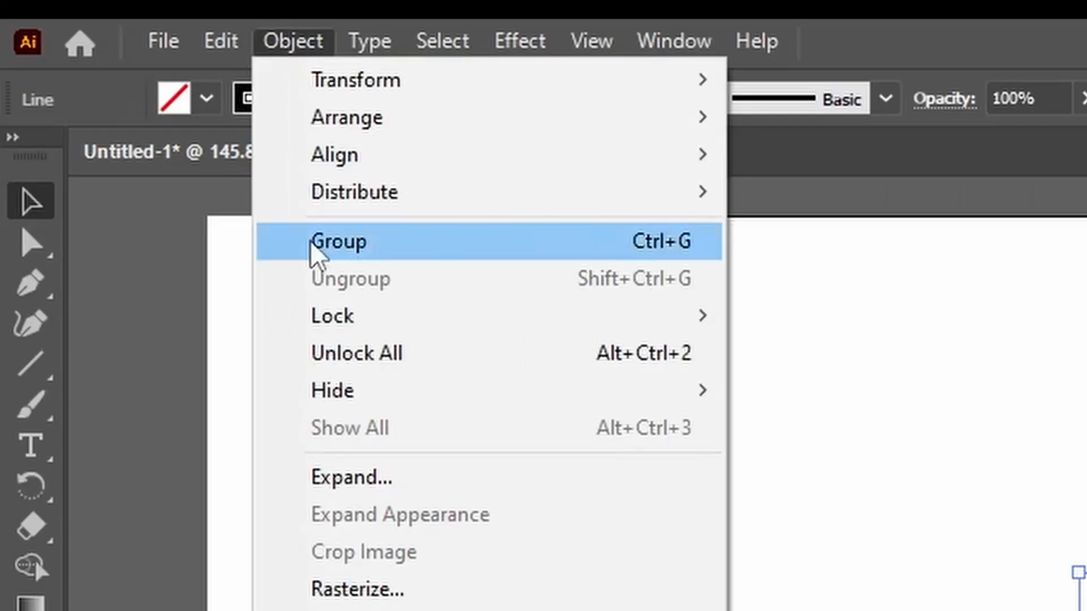
mouse_move(333, 337)
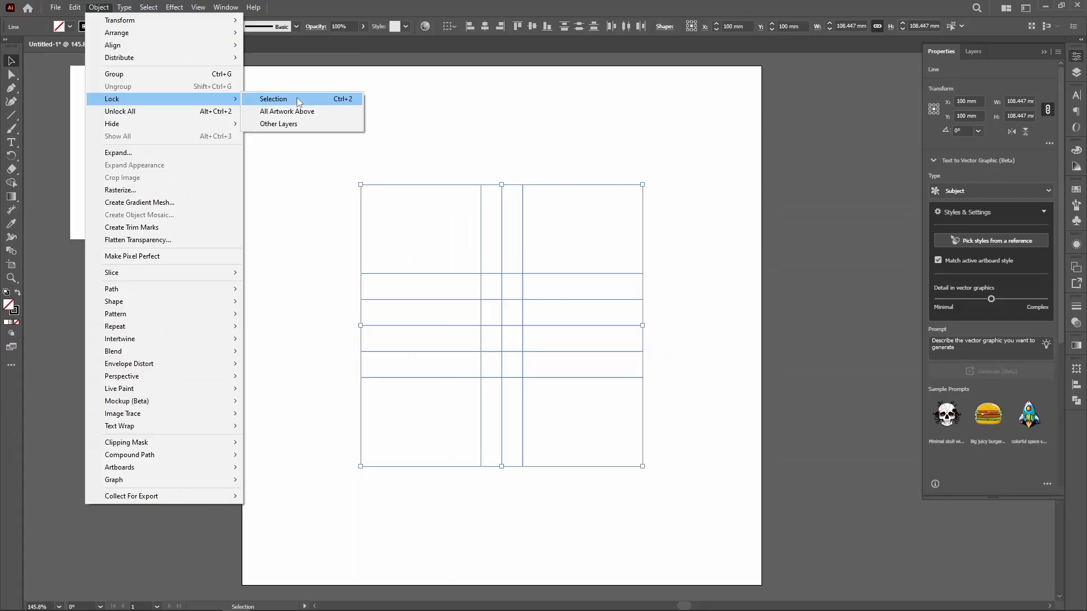
click(889, 317)
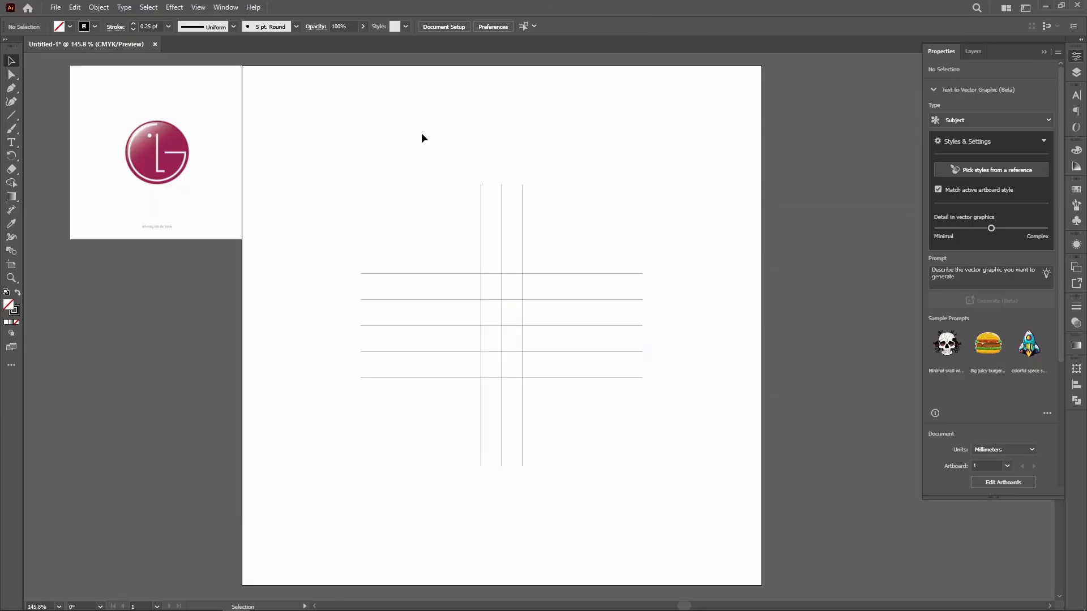
drag(567, 338, 581, 354)
key(ctrl+v)
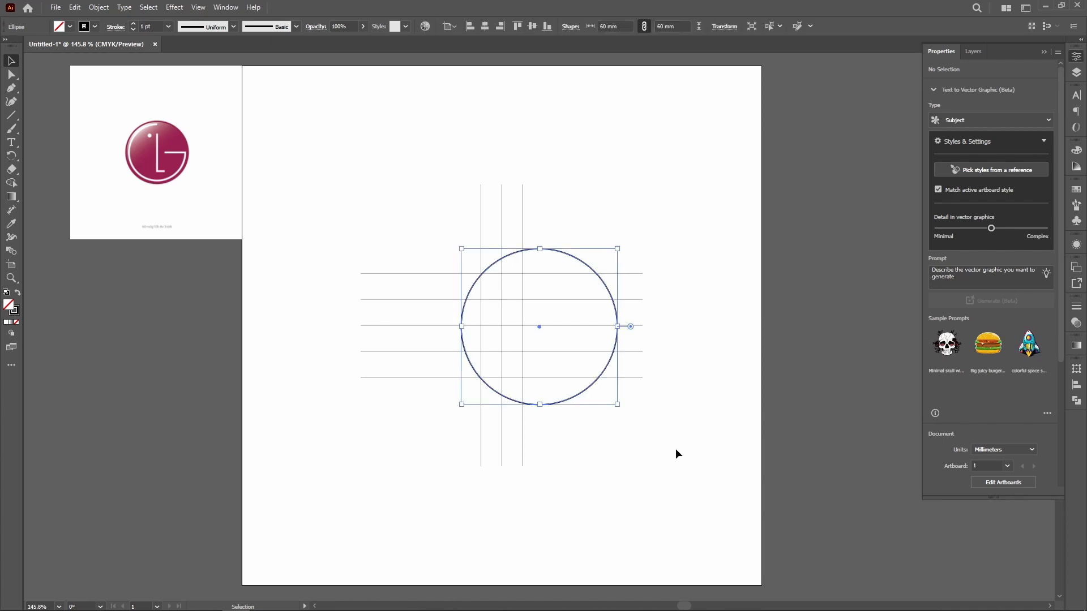
key(Delete)
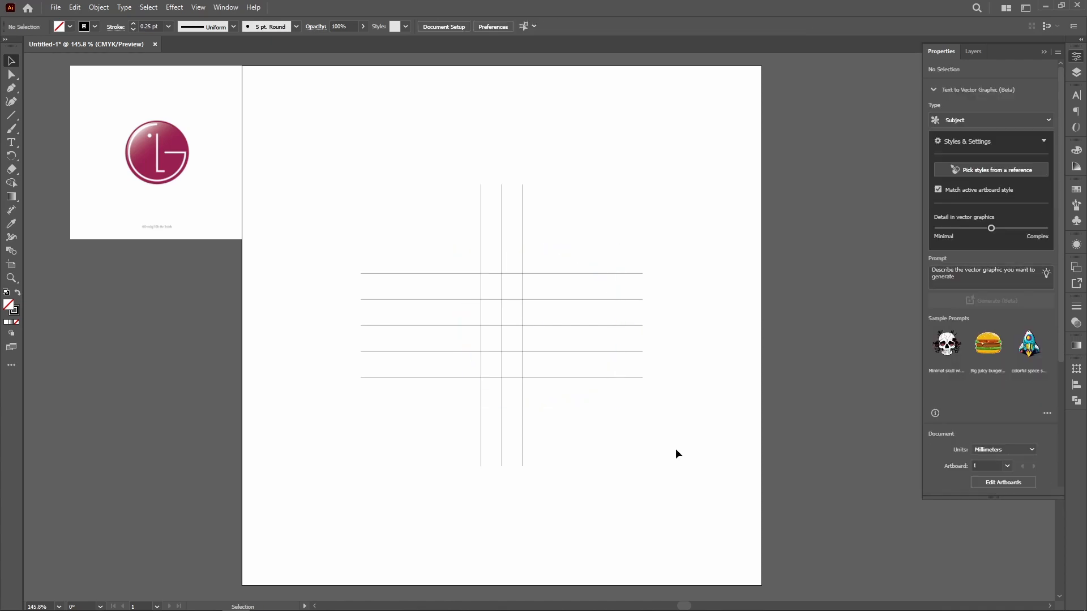
Step: Paste the cut circle in front at its original position, centred on the construction grid
key(a)
key(ctrl+f)
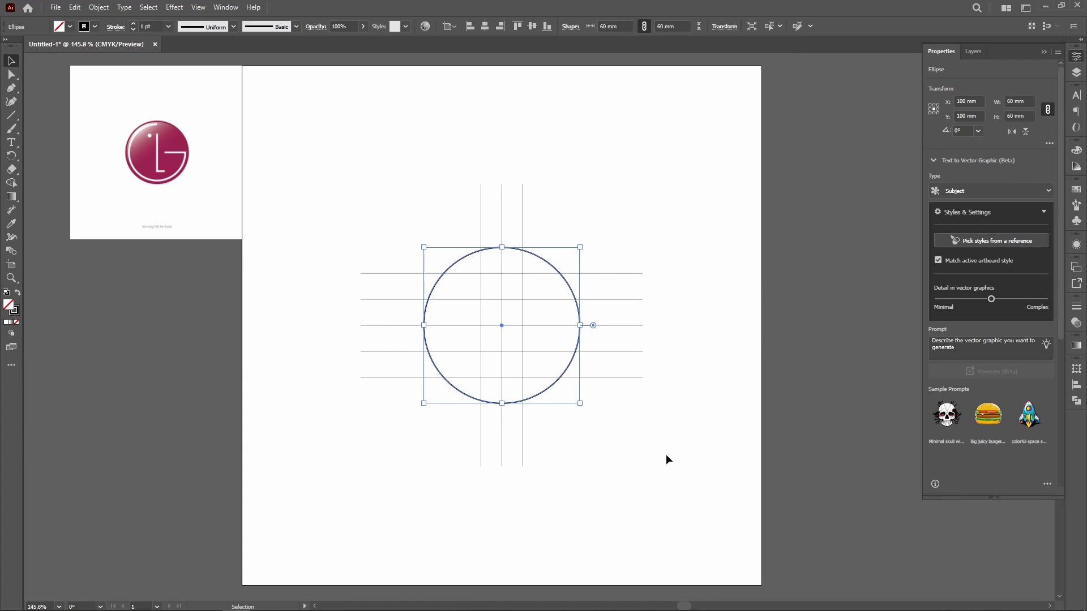
click(666, 457)
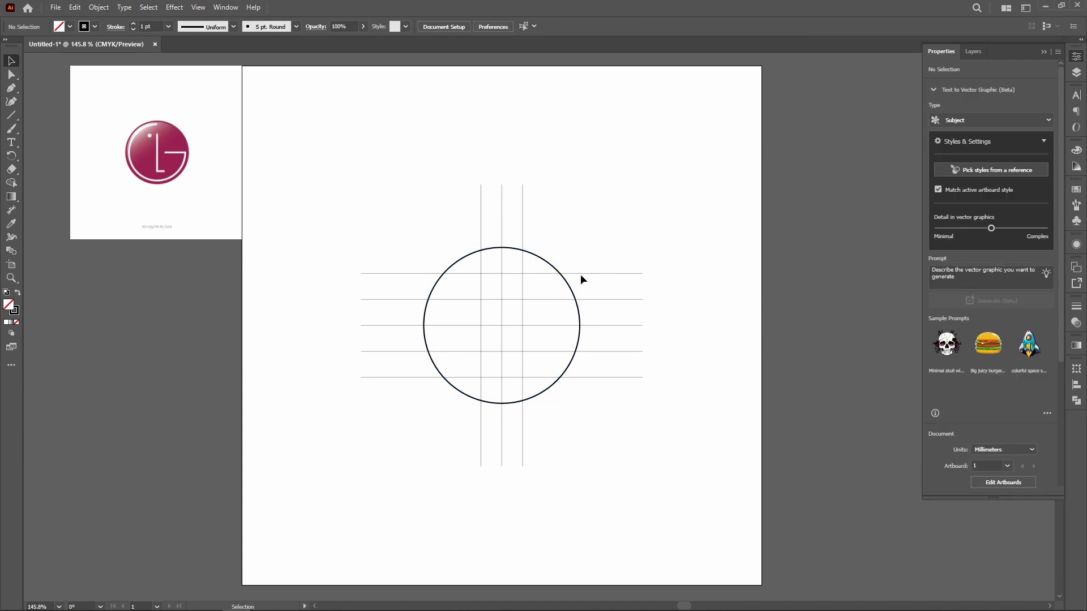
Step: Delete the upper-right quarter segment of the circle with the Direct Selection tool
click(542, 259)
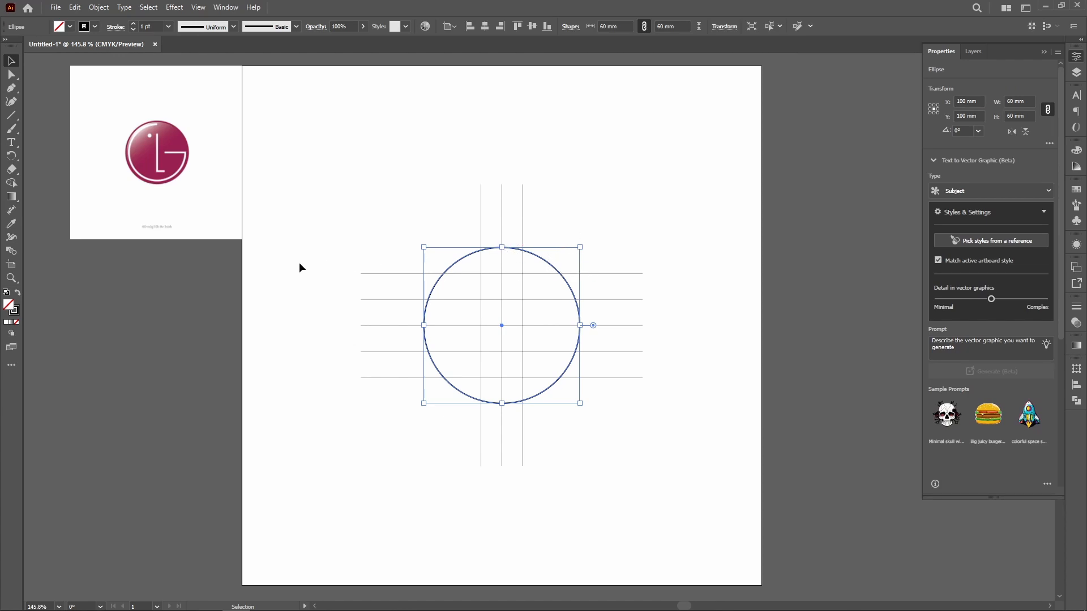
click(12, 75)
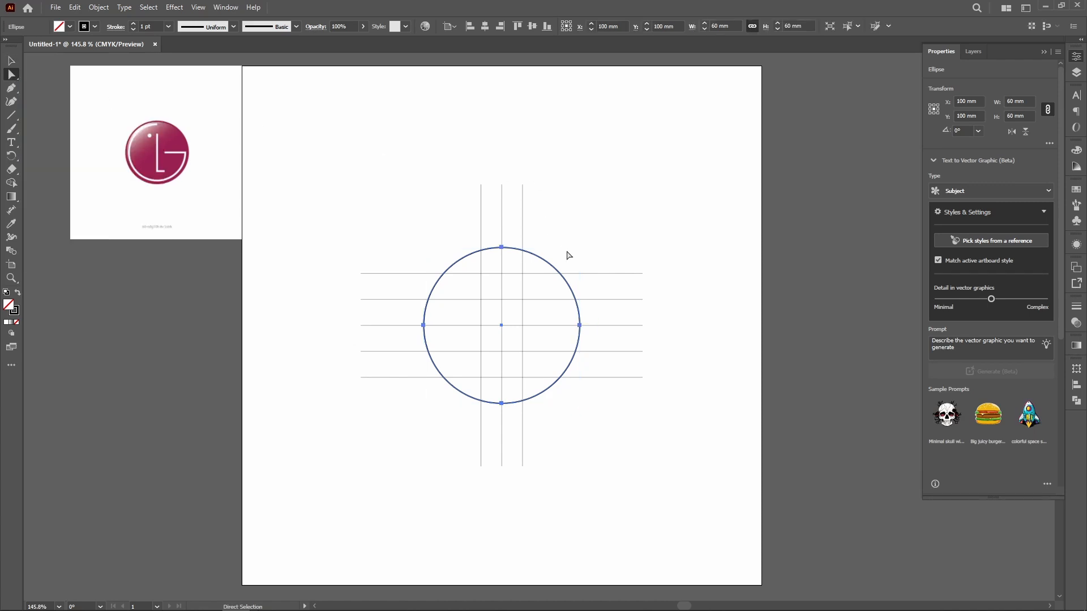
drag(566, 250, 542, 289)
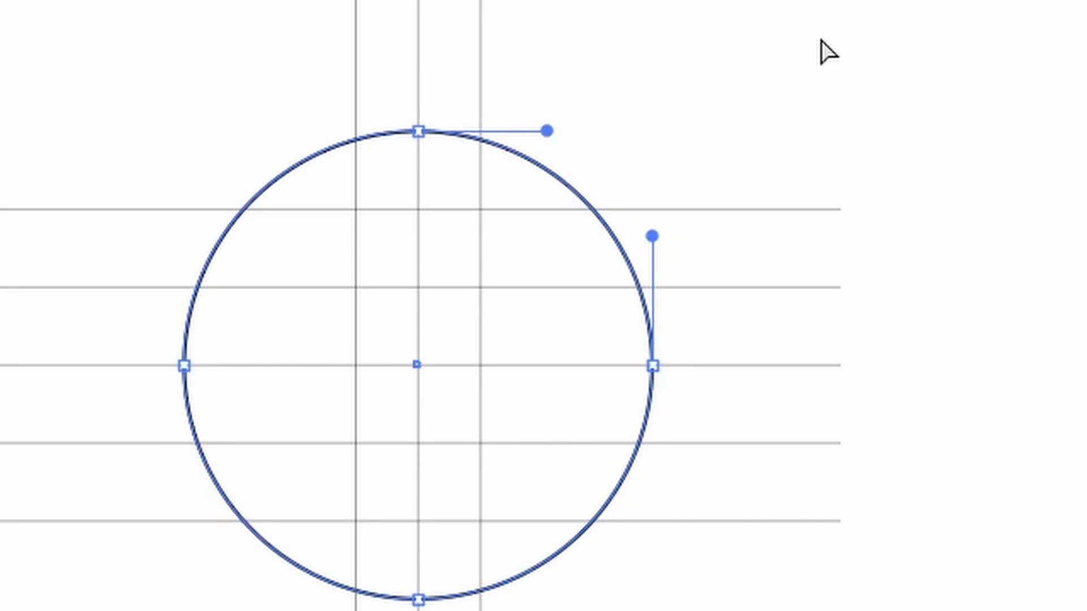
key(Delete)
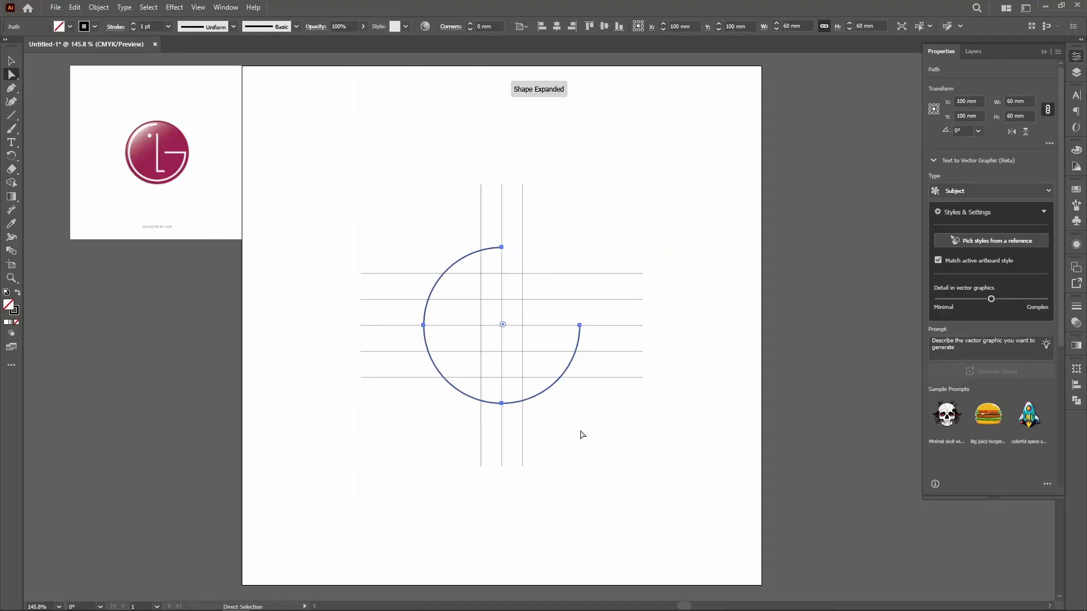
drag(440, 390, 462, 368)
key(Delete)
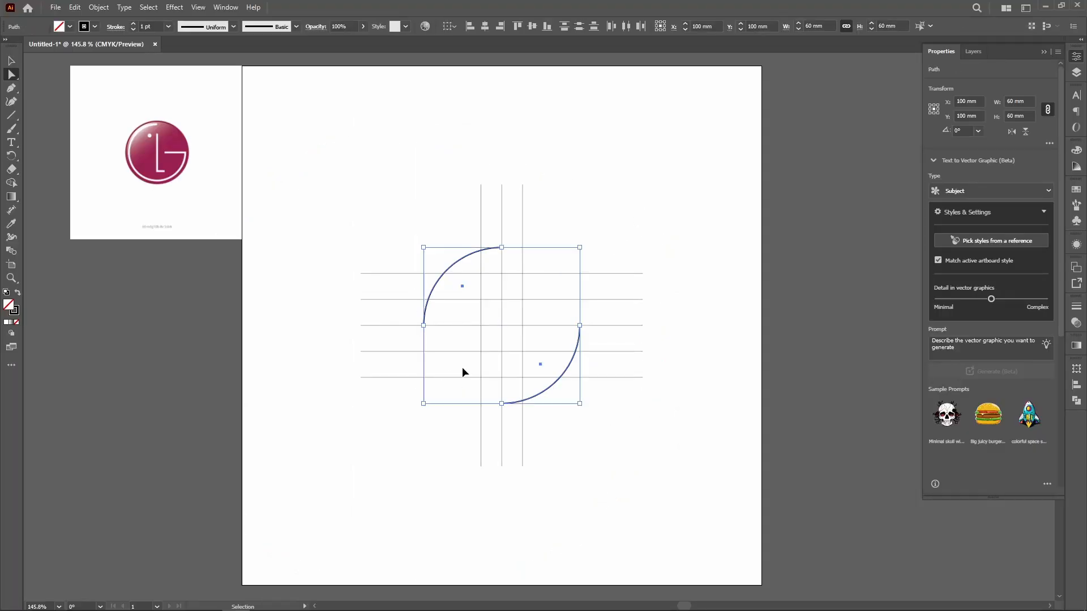
key(ctrl+z)
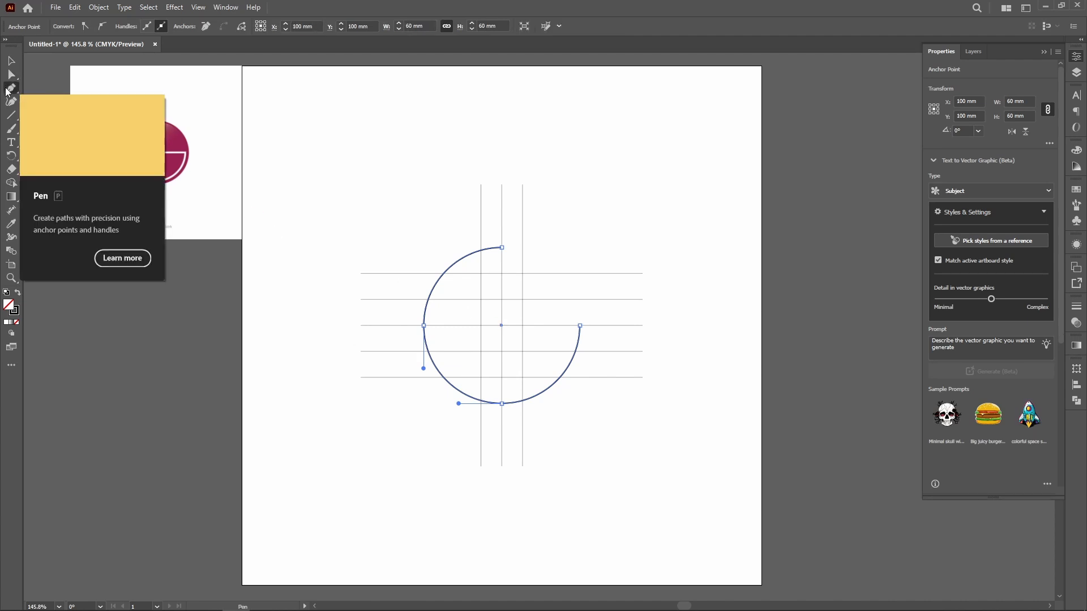
Step: Extend the arc's right end with the Pen tool by a 22 mm horizontal line inward to the right vertical construction line
click(8, 90)
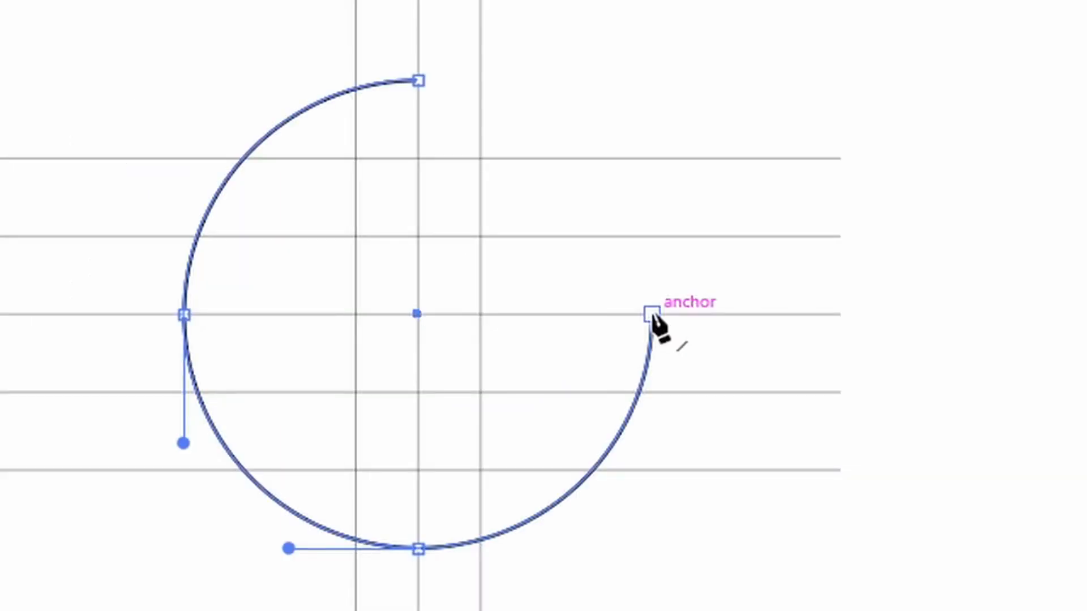
click(652, 314)
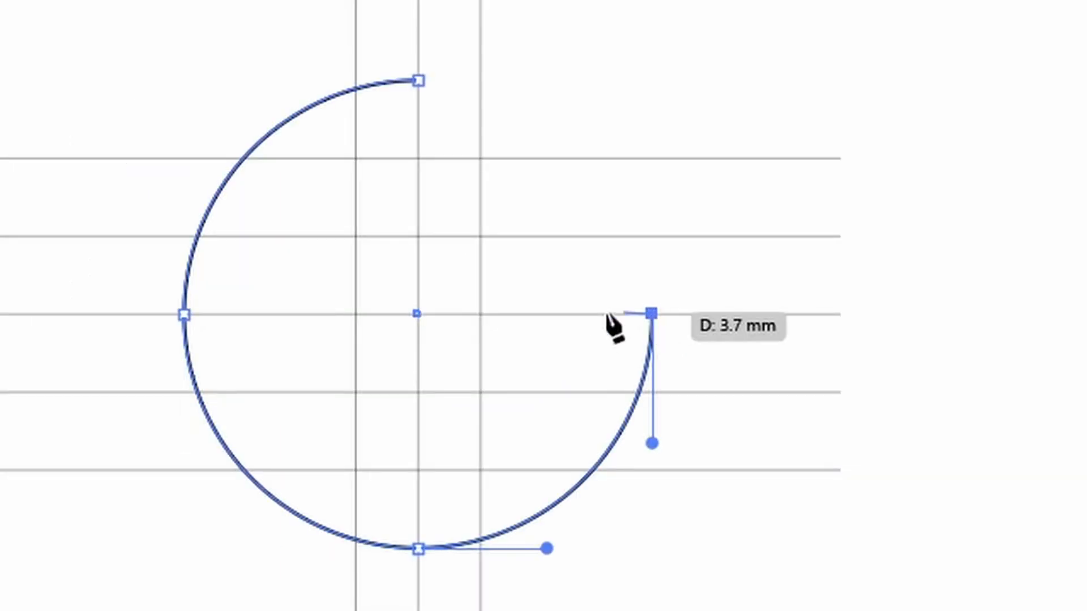
click(478, 313)
key(Escape)
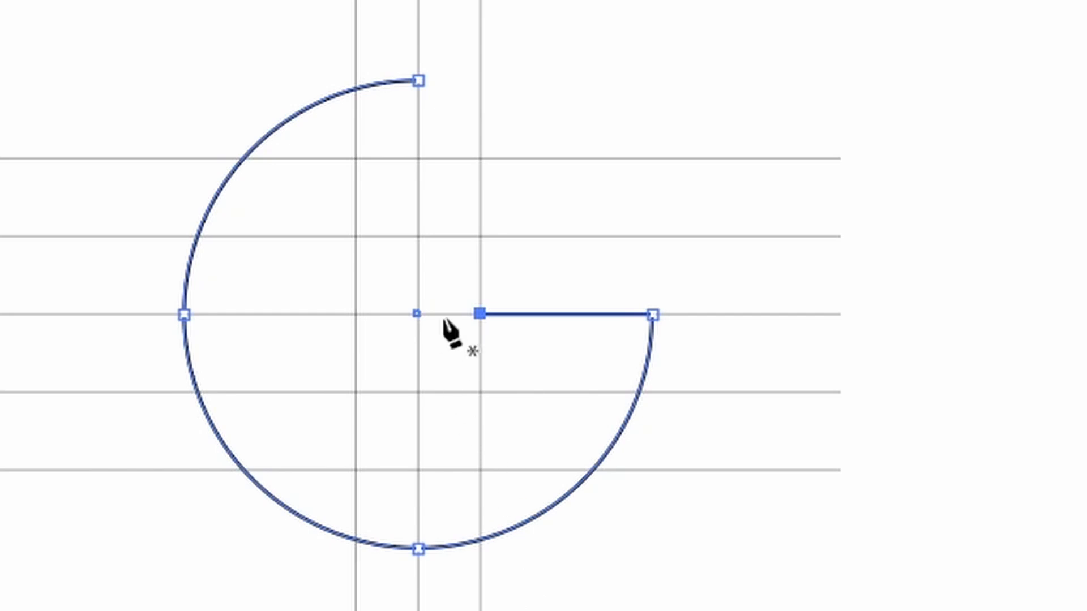
Step: Draw the L with the Pen tool along the vertical centre line from the highest to the lowest horizontal line, with an 8 mm foot to the right
click(416, 157)
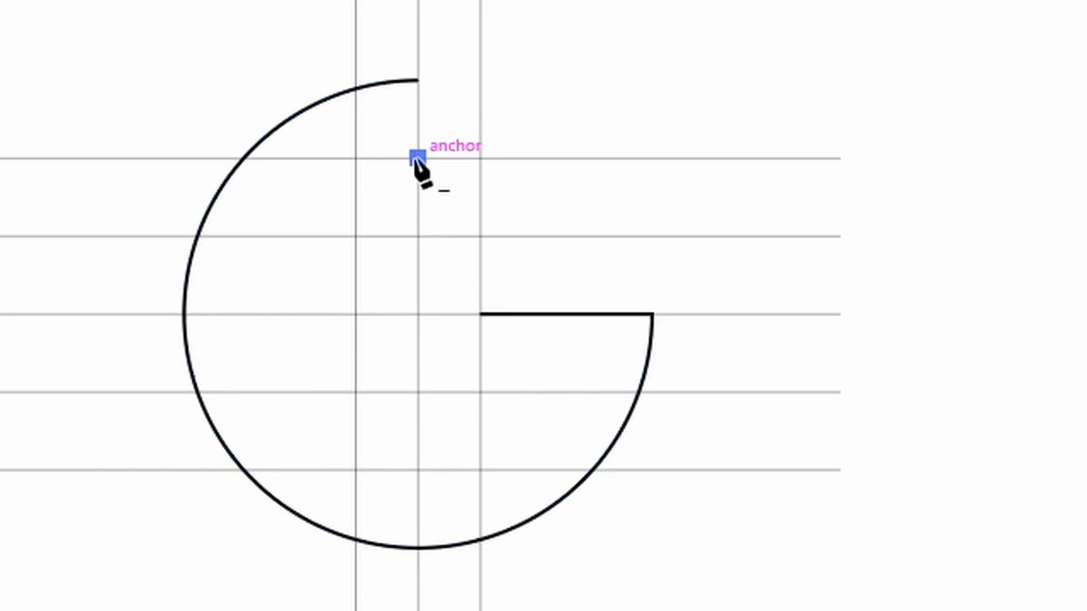
click(418, 470)
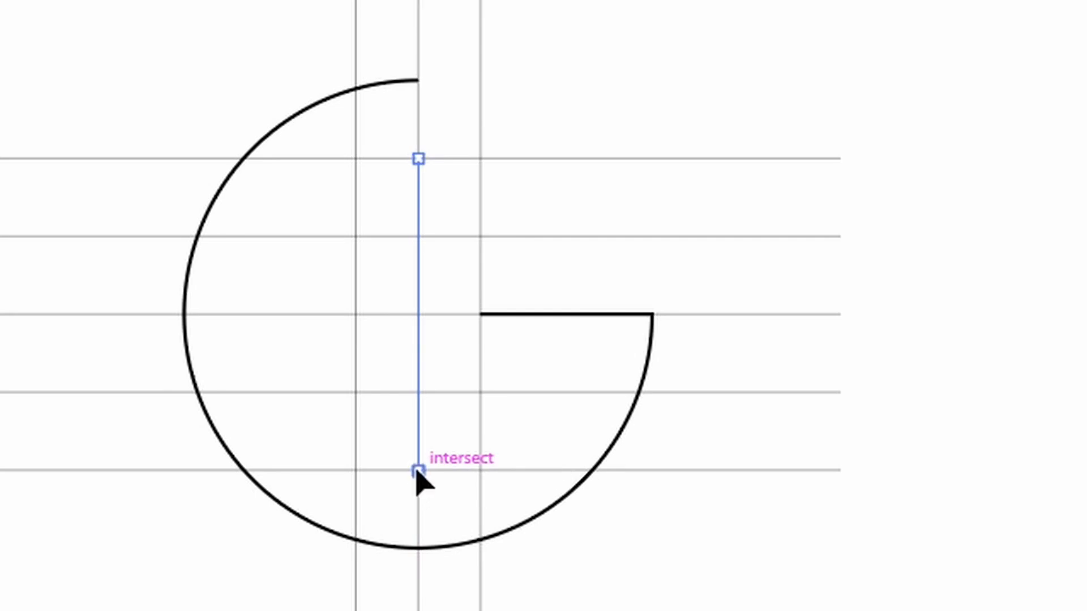
click(480, 470)
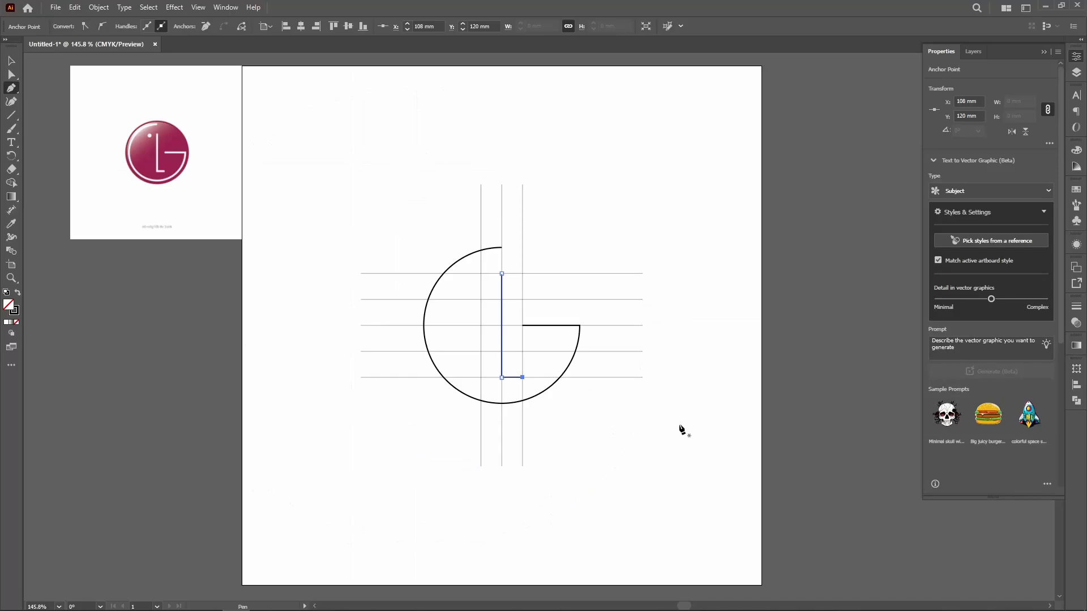
key(v)
click(624, 424)
Step: Set the stroke weight of the G arc and the L path to 6 pt
drag(600, 414, 429, 254)
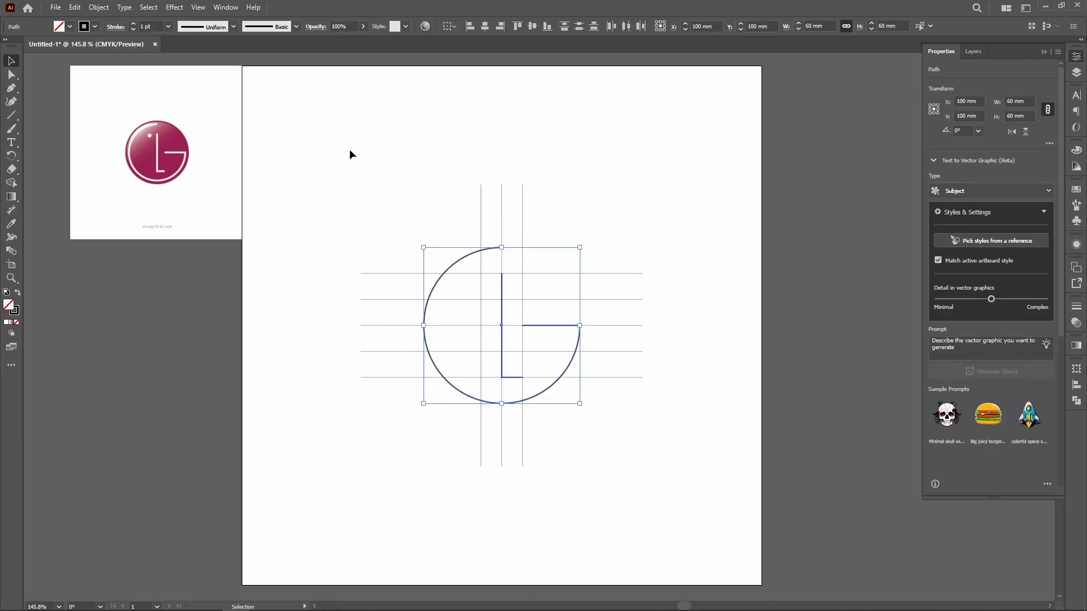
click(159, 26)
text(5)
key(Return)
click(149, 27)
text(6)
key(Return)
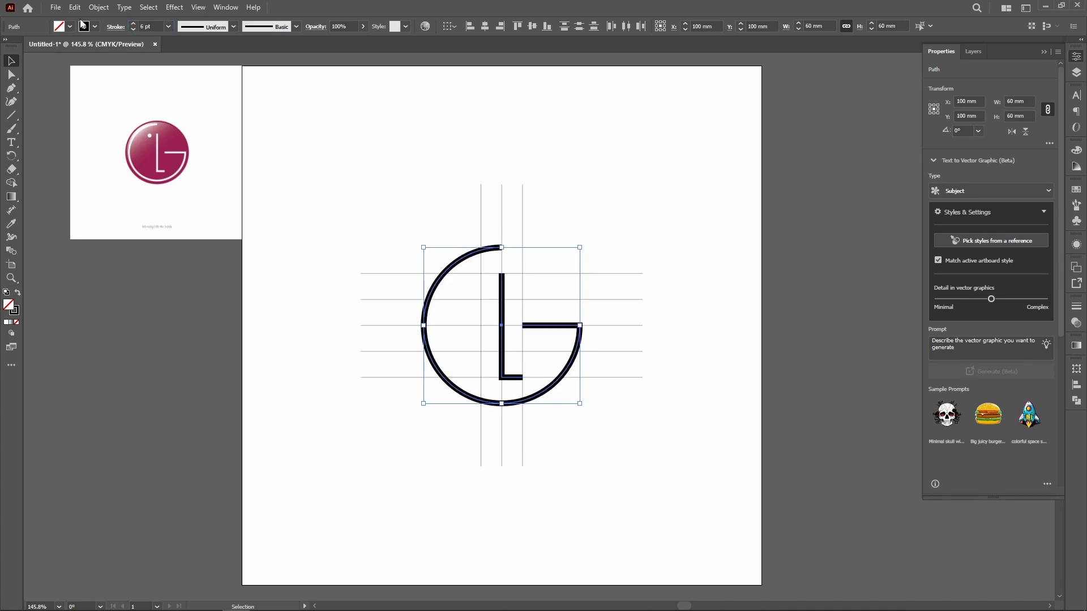
click(395, 165)
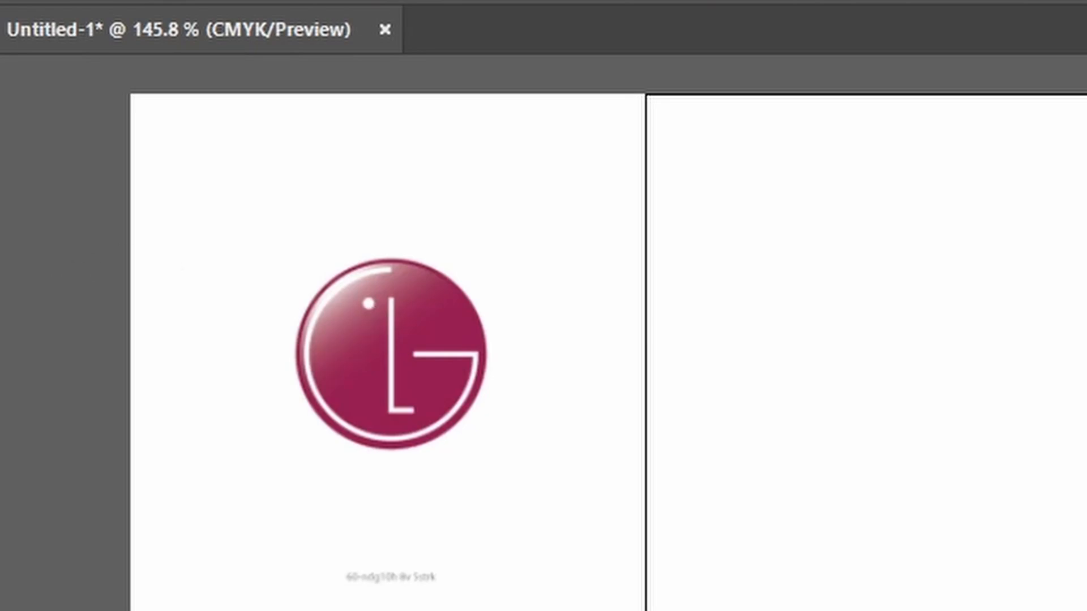
Step: Draw a circle about 2.8 mm wide with the Ellipse tool from the intersection of the left vertical and highest horizontal construction lines
click(2, 243)
click(45, 279)
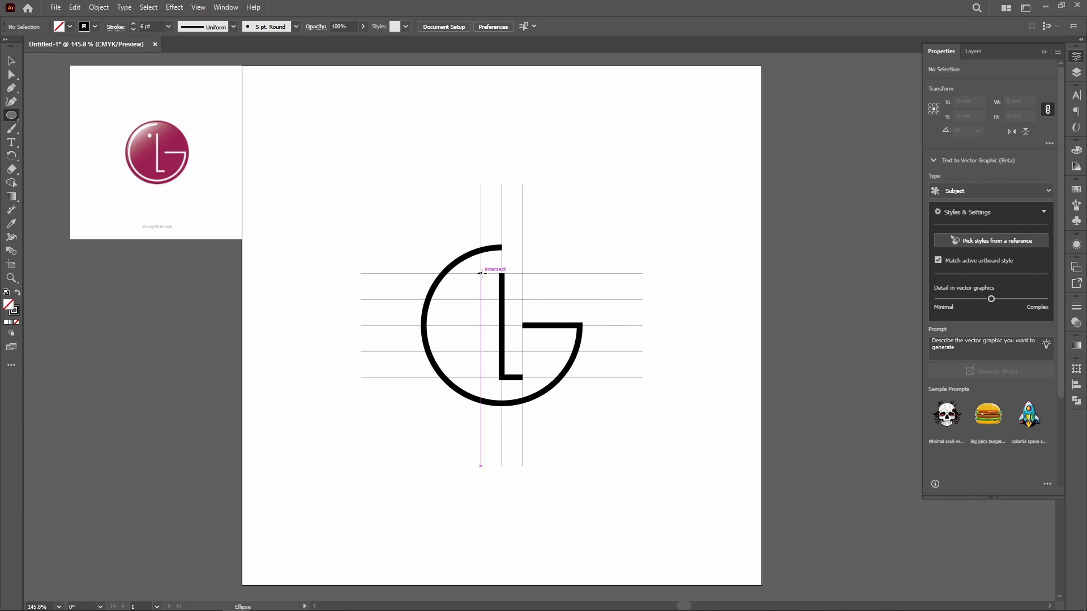
scroll(483, 274, up, 3)
scroll(483, 322, up, 3)
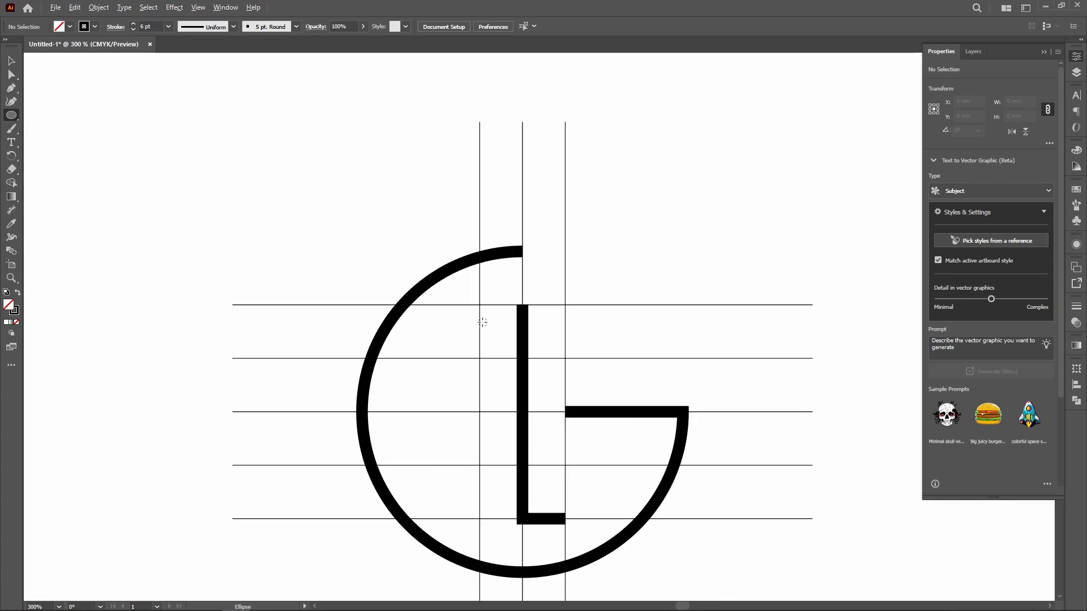
scroll(482, 322, up, 3)
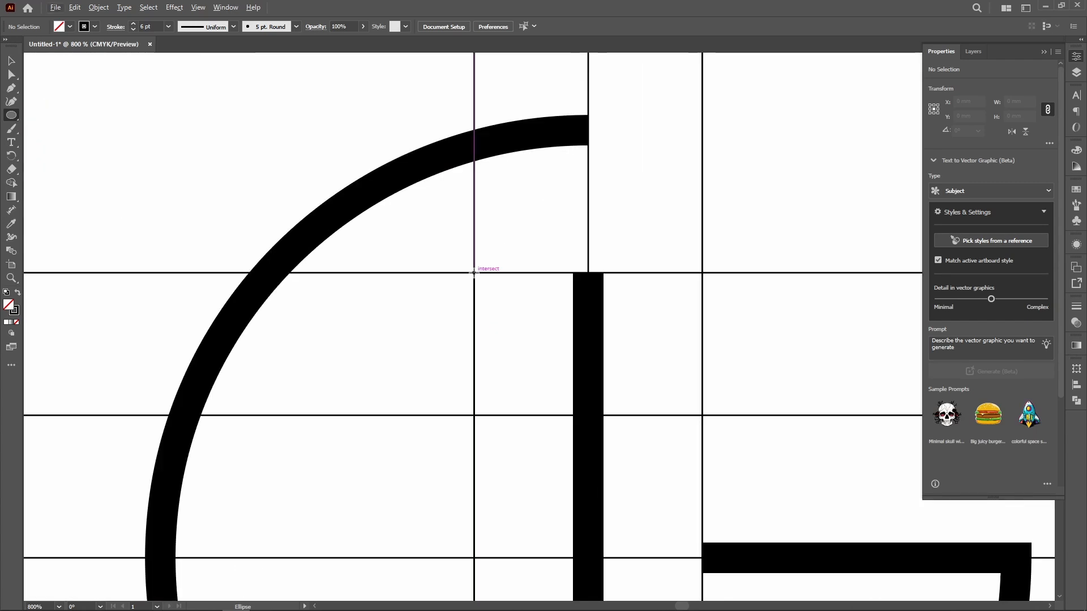
drag(474, 273, 505, 312)
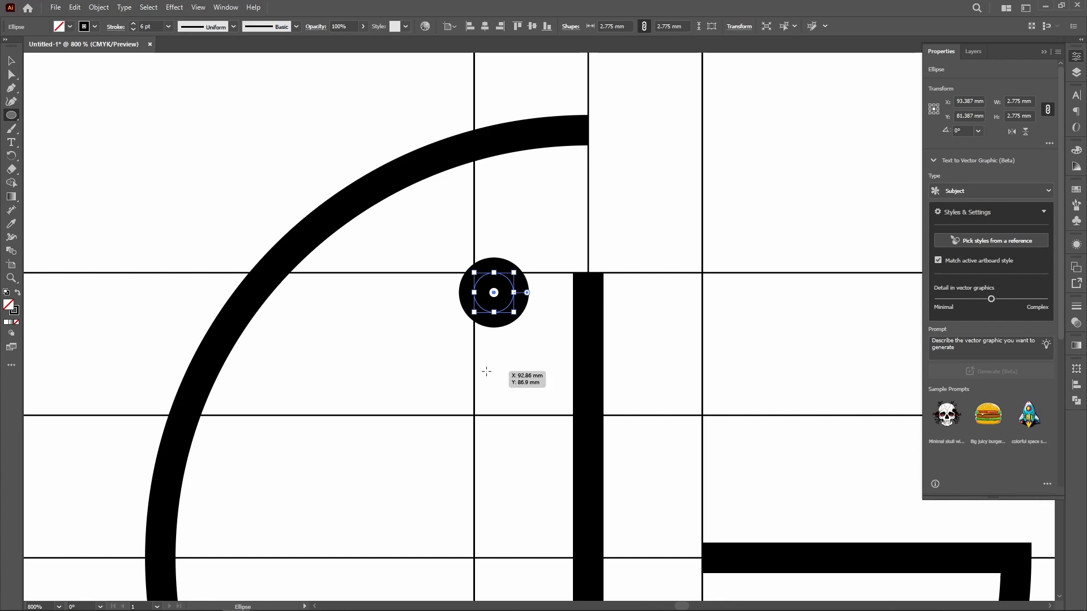
Step: Swap the small circle's fill and stroke to make it a solid black dot without an outline
key(shift+x)
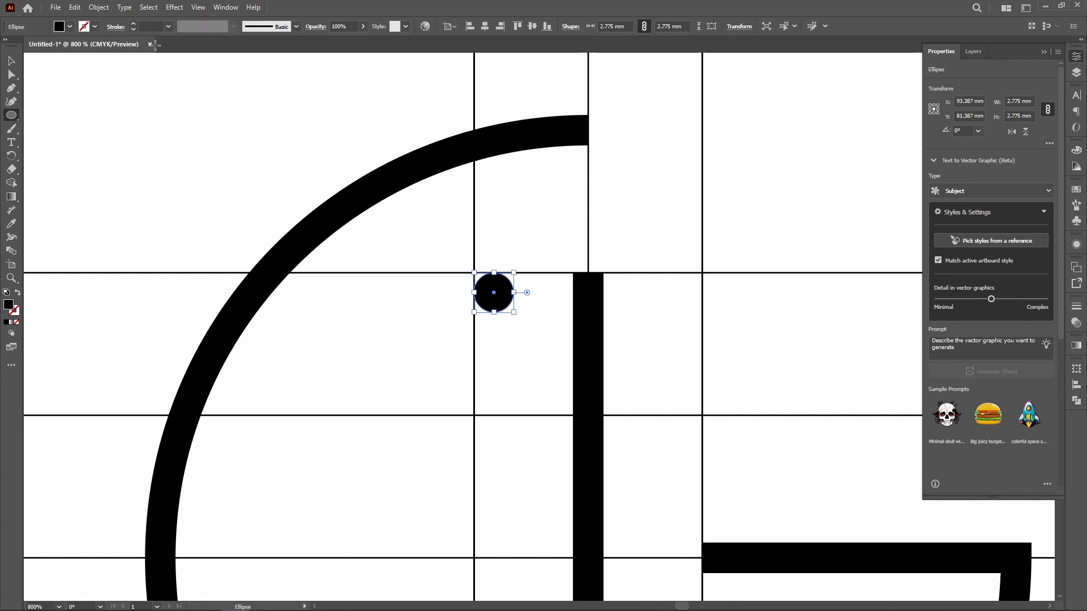
click(11, 60)
click(527, 352)
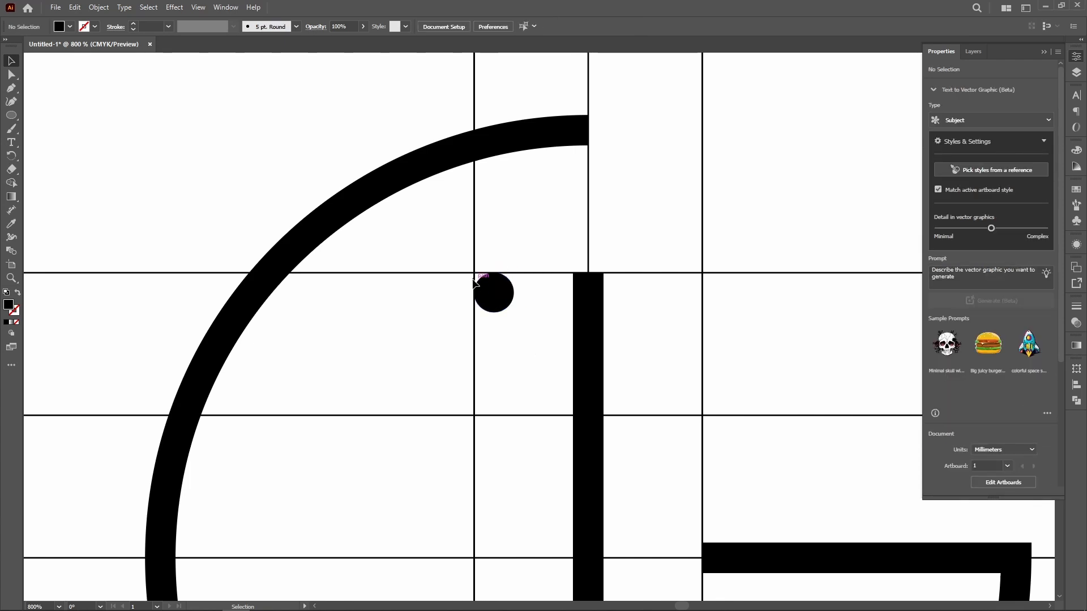
scroll(526, 365, down, 2)
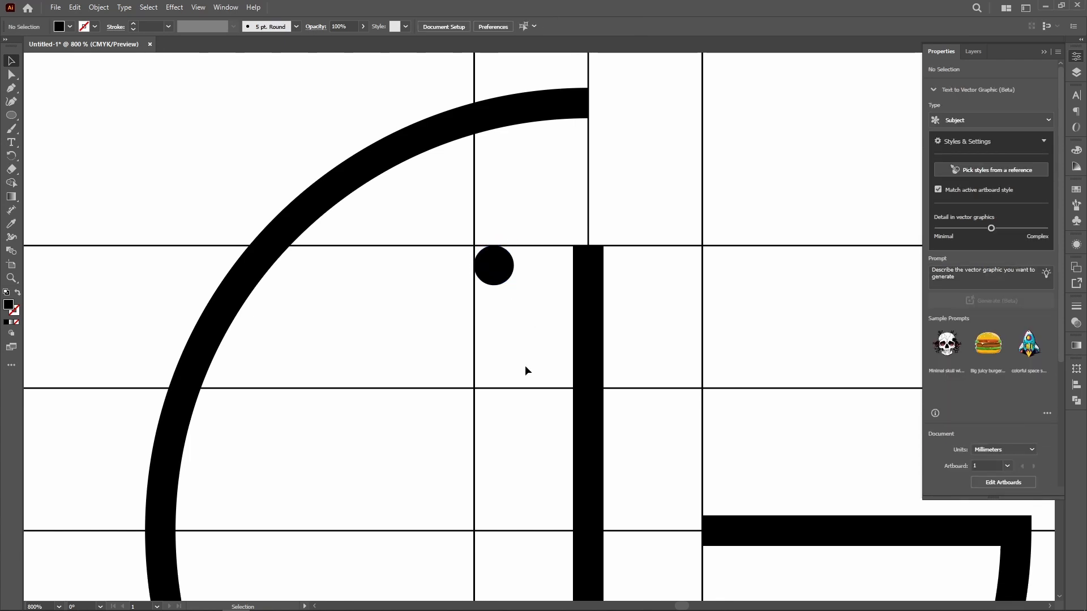
Step: Enlarge the black dot beside the L to about 4.2 mm wide, scaling it from its corner on the construction-line intersection
key(ctrl+0)
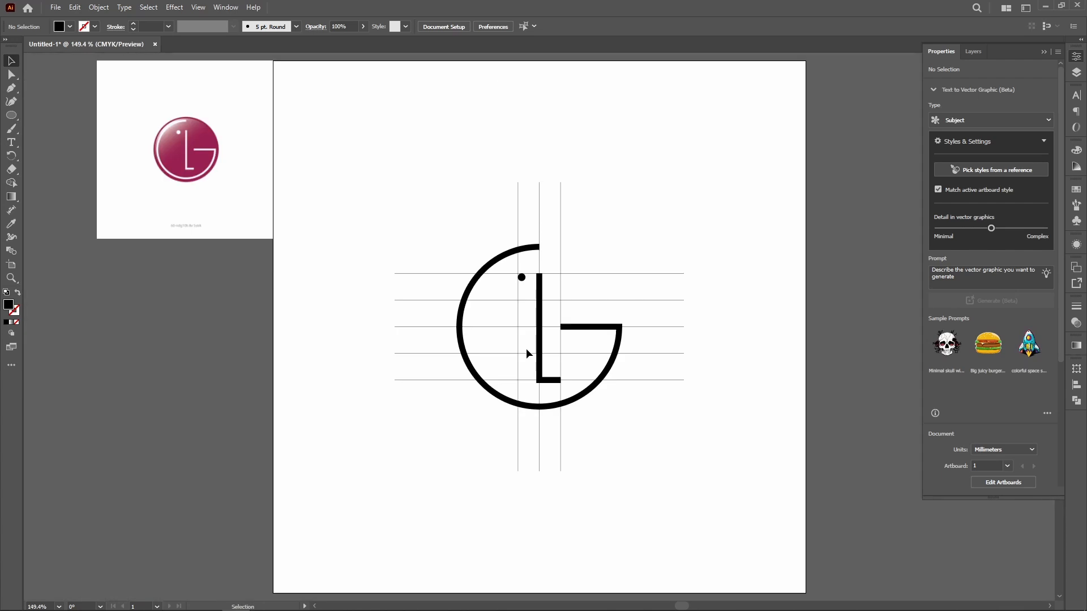
scroll(525, 293, up, 5)
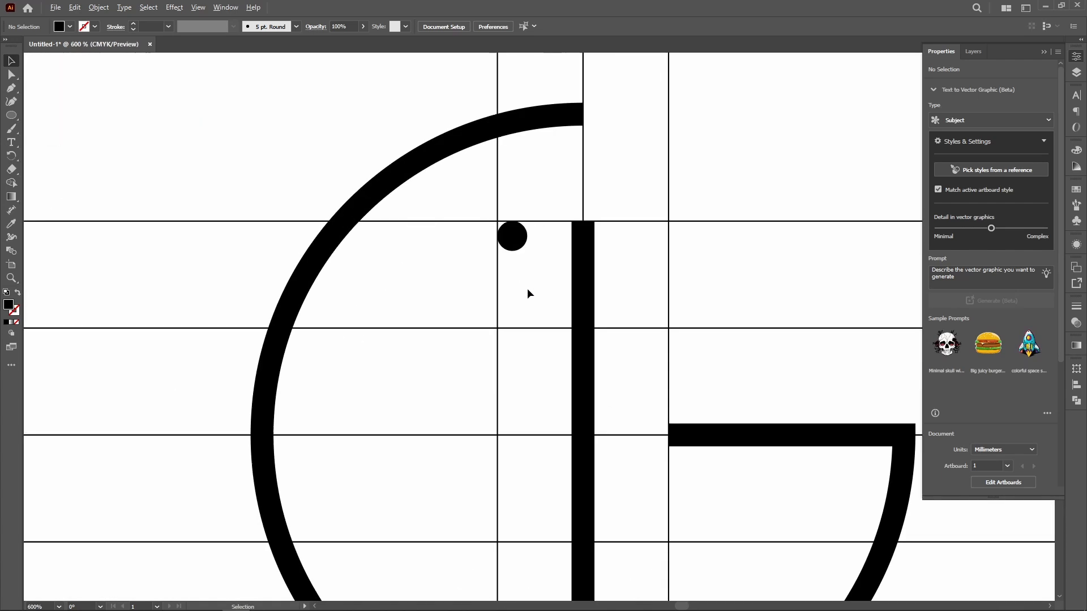
click(517, 244)
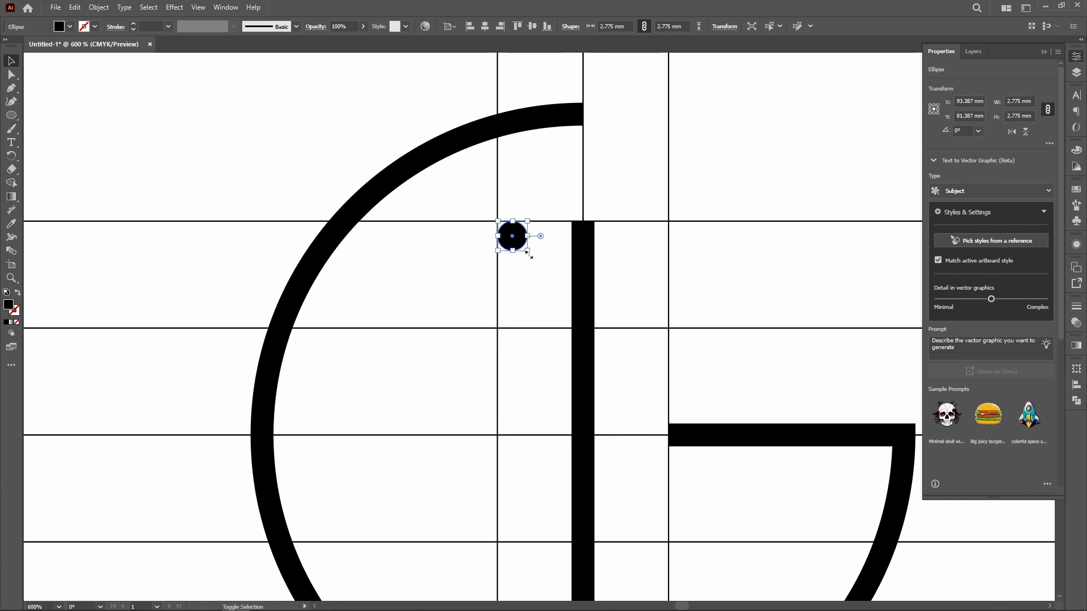
drag(527, 250, 544, 281)
key(a)
key(ctrl+0)
key(v)
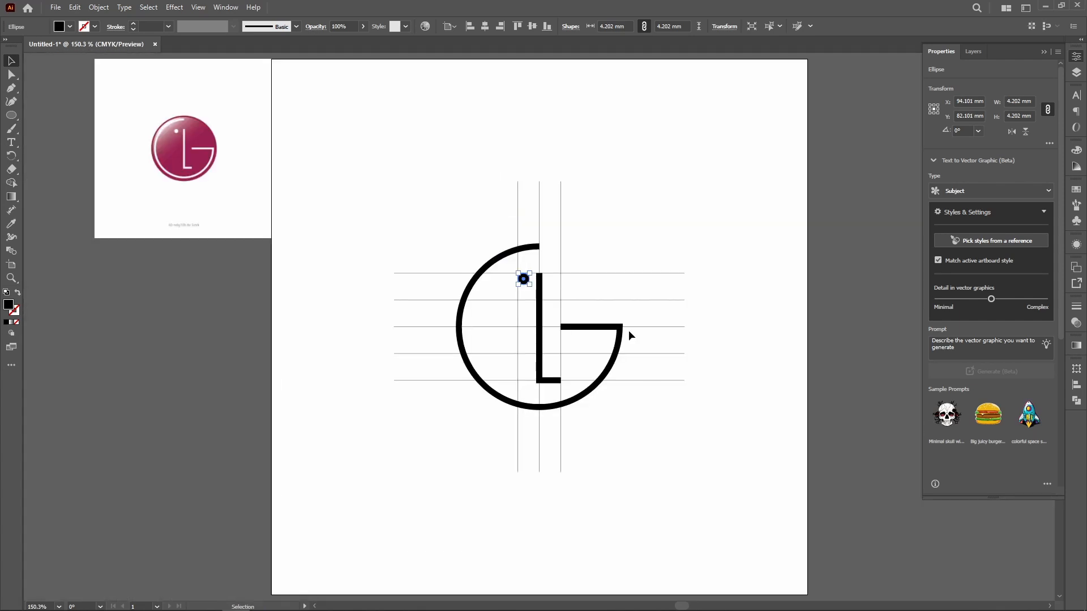
click(692, 261)
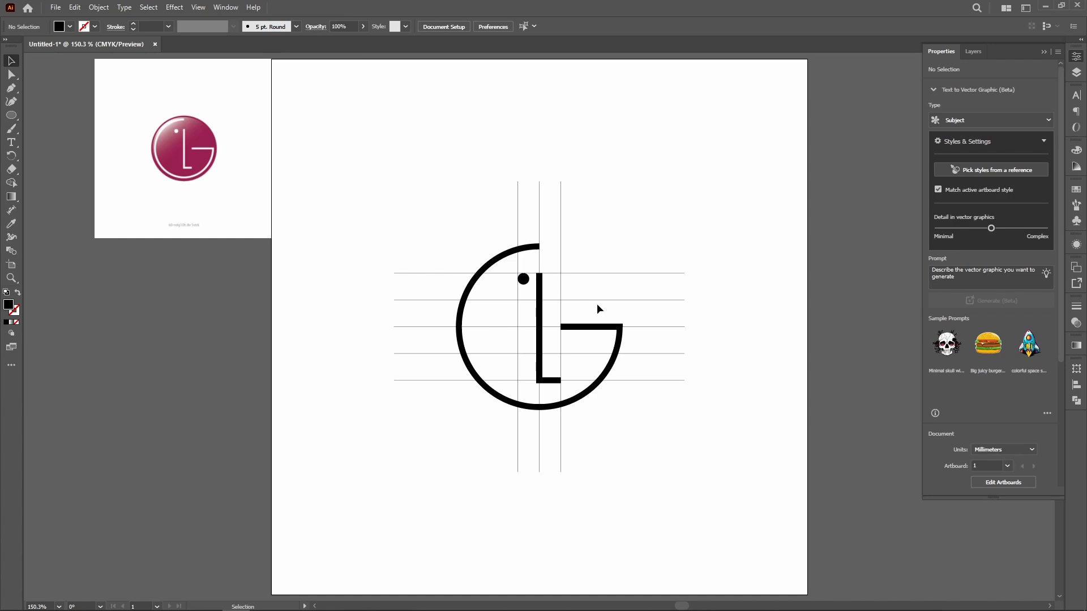
click(523, 279)
click(681, 260)
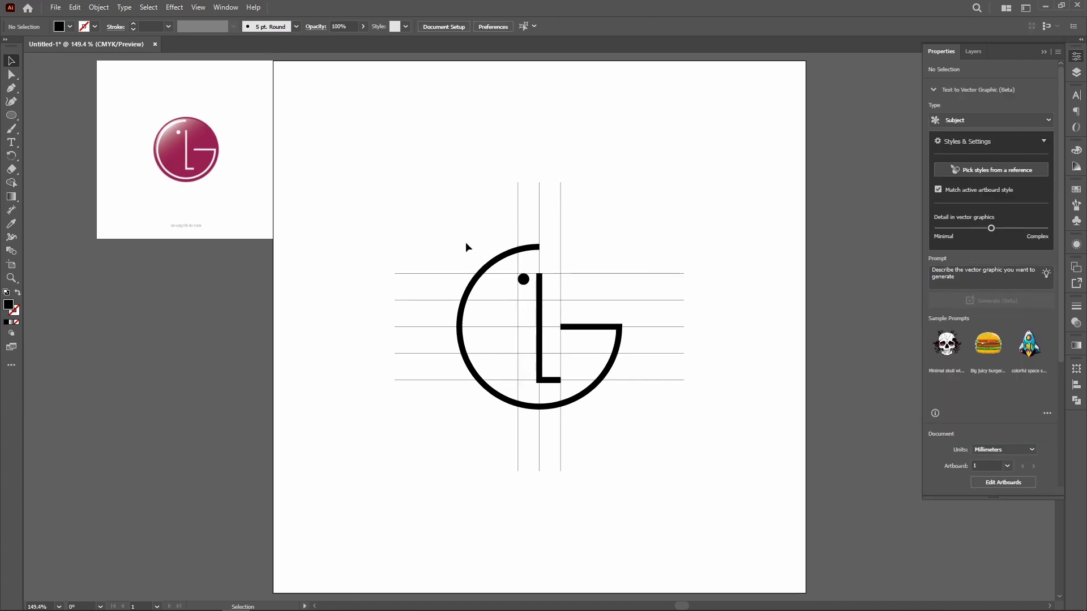
Step: Group the G arc, the L path and the dot, leaving out the locked construction lines
drag(426, 233, 636, 432)
key(a)
key(v)
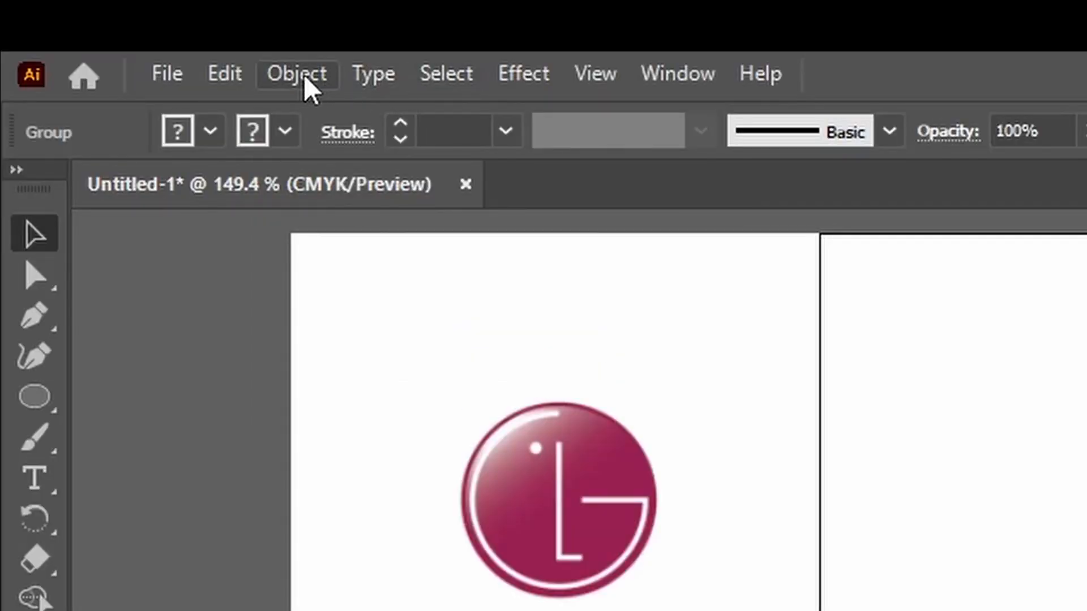
Step: Expand the logo group with both Fill and Stroke enabled to turn its strokes into outlined shapes
click(306, 80)
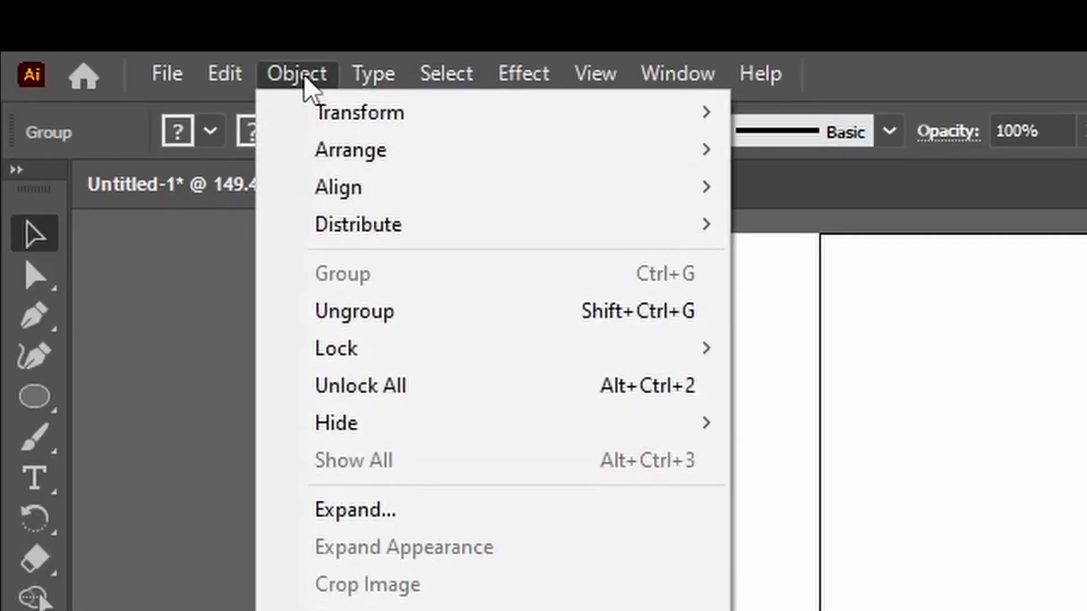
click(361, 513)
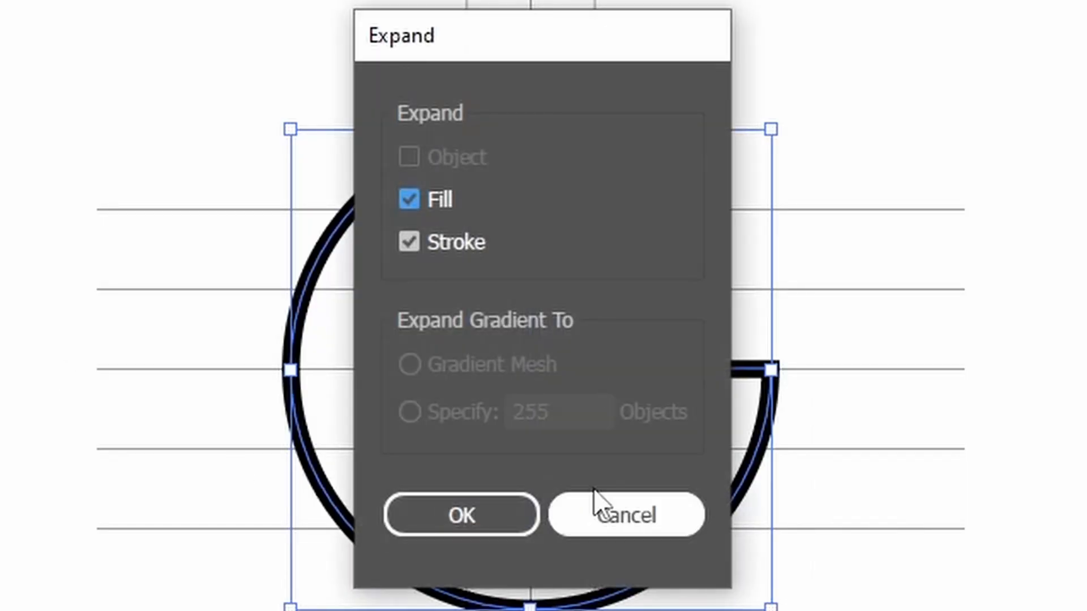
drag(600, 48, 1086, 0)
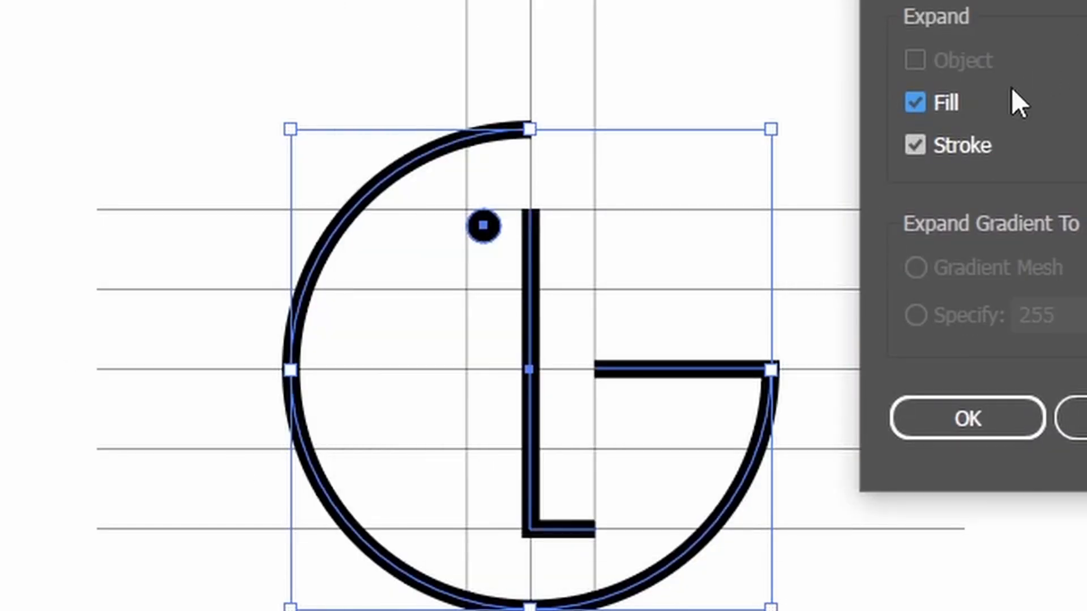
click(975, 431)
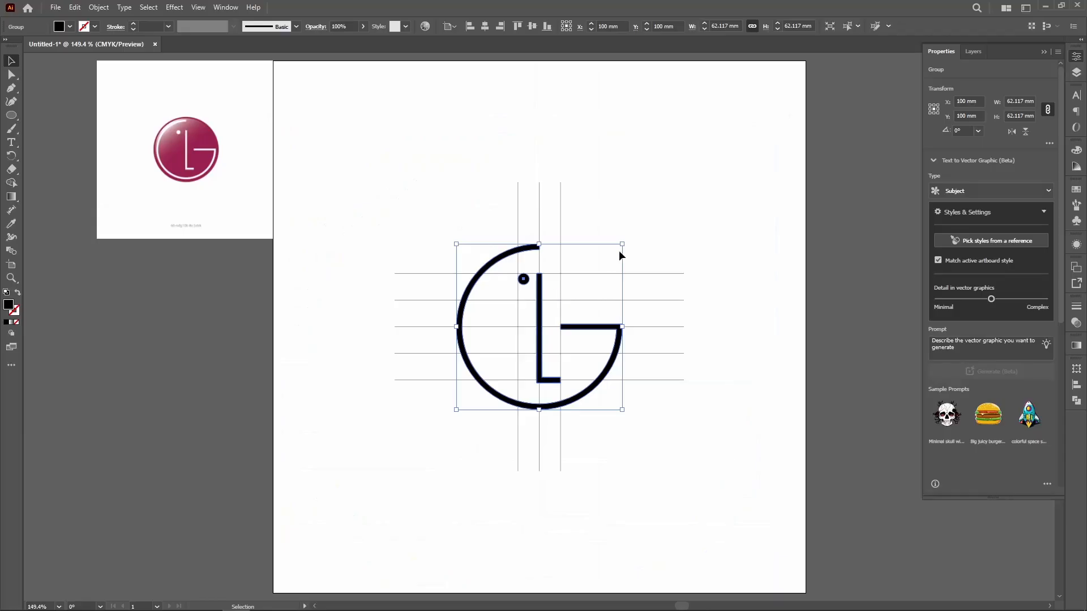
click(644, 227)
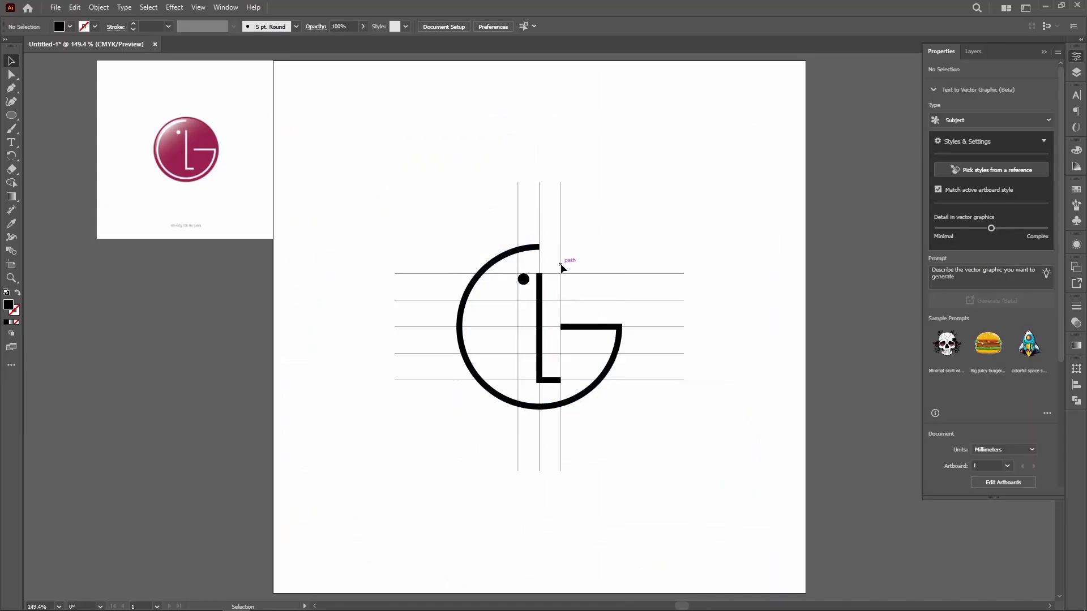
Step: Cut the expanded logo group from the artboard and unlock all locked objects
click(557, 390)
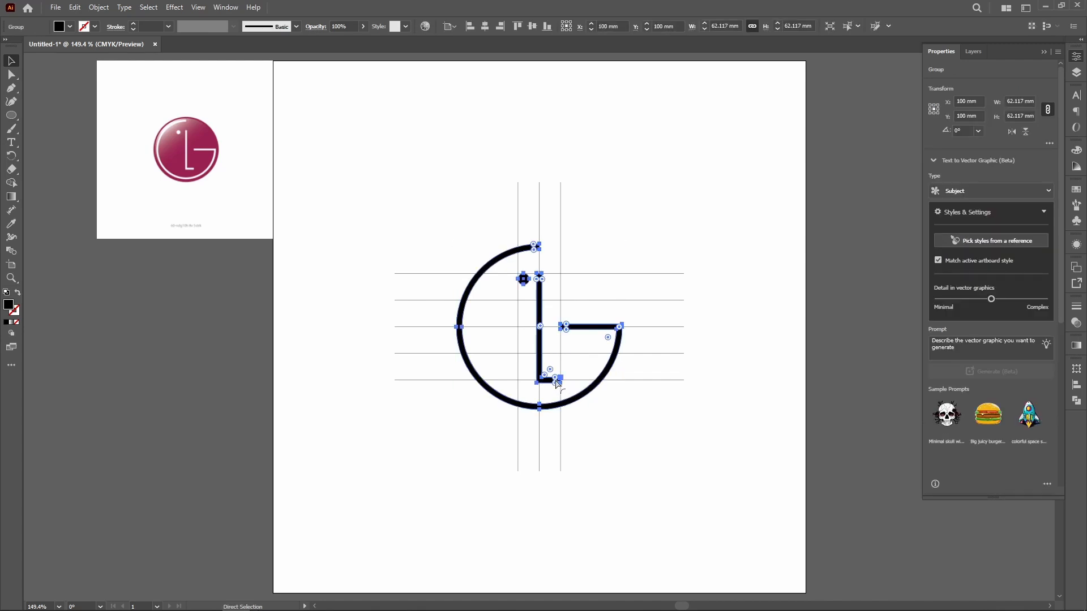
key(Delete)
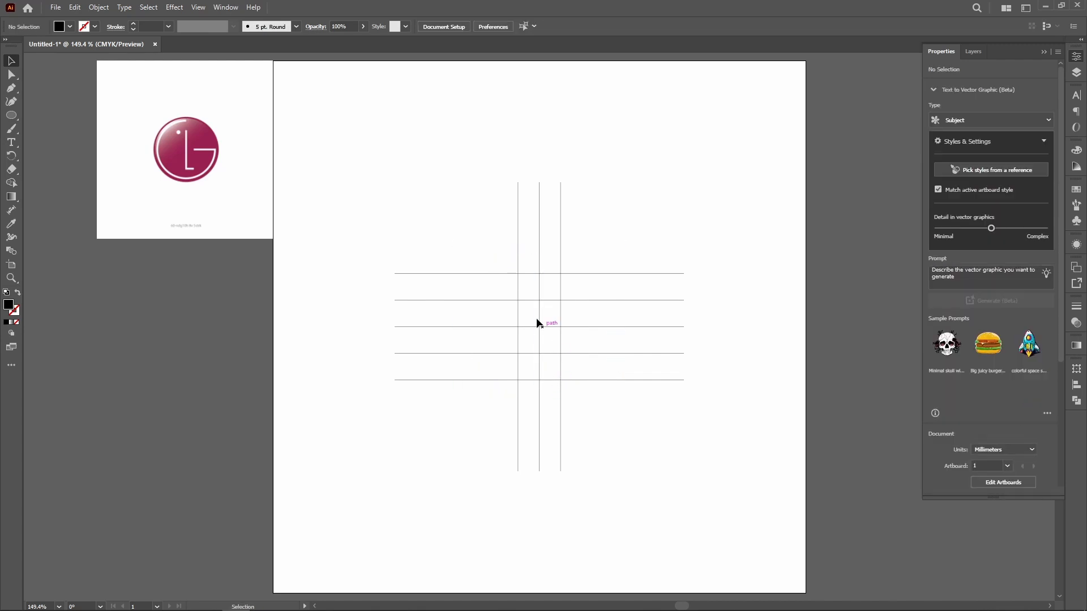
click(99, 7)
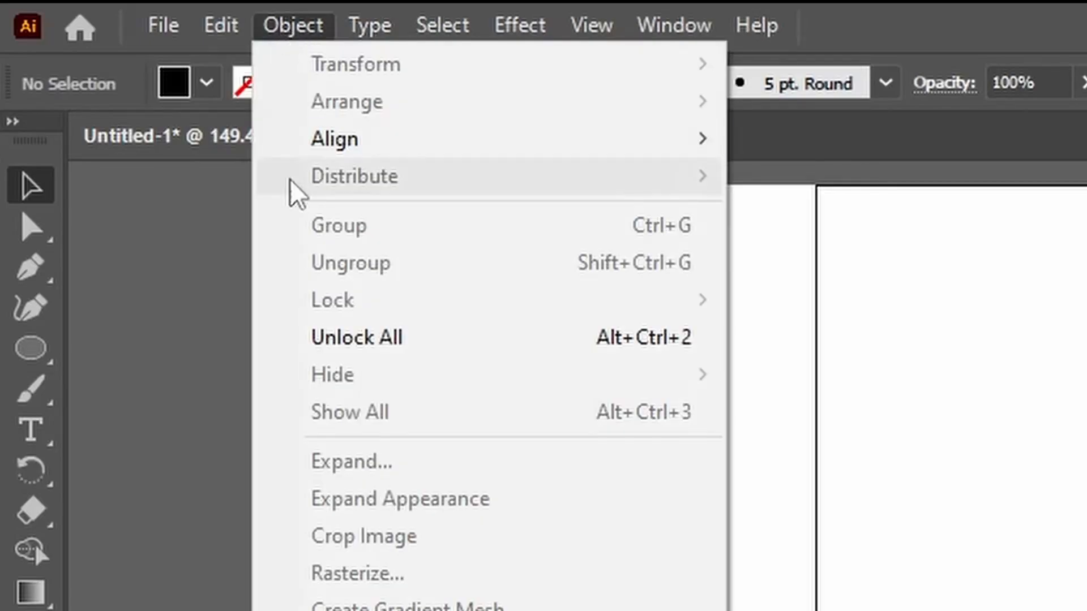
click(343, 343)
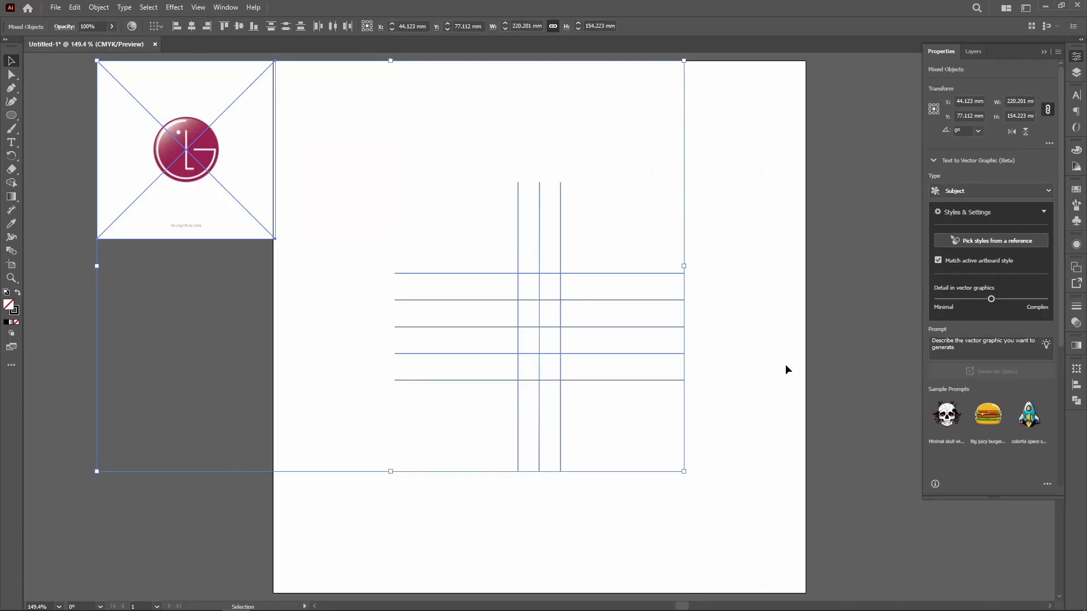
Step: Delete all the horizontal and vertical construction lines, keeping the reference image
click(786, 369)
drag(786, 506, 396, 155)
key(Delete)
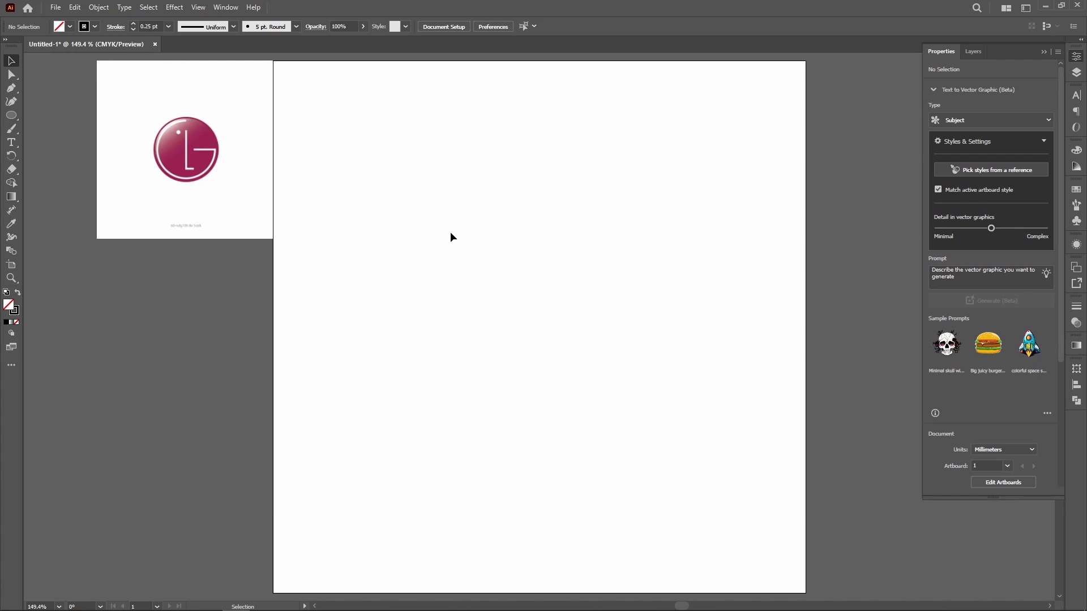
Step: Paste the cut logo group back in its original place at the centre of the artboard
key(ctrl+v)
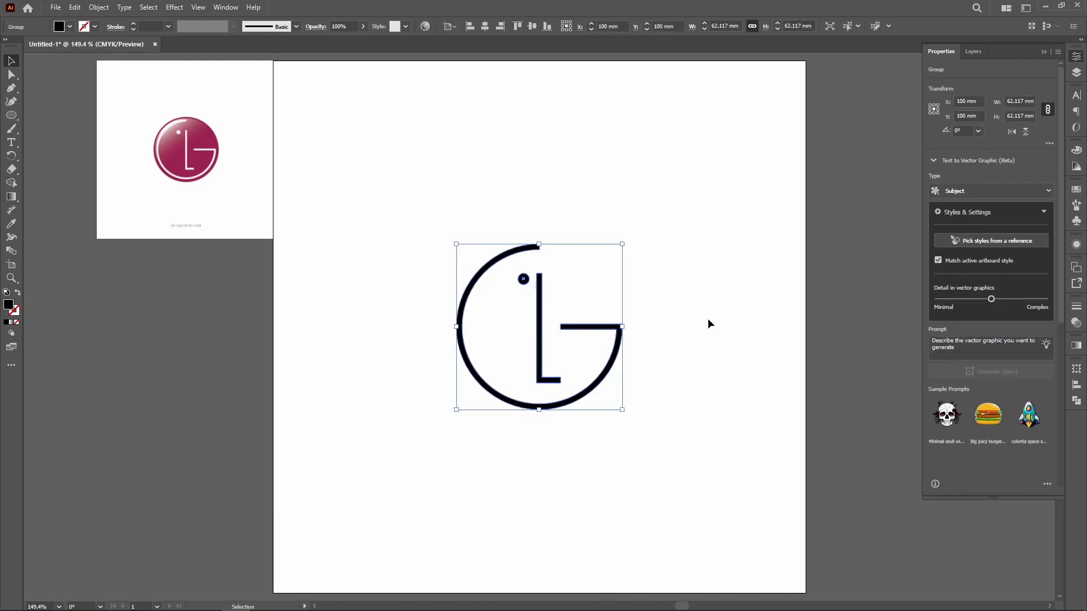
key(a)
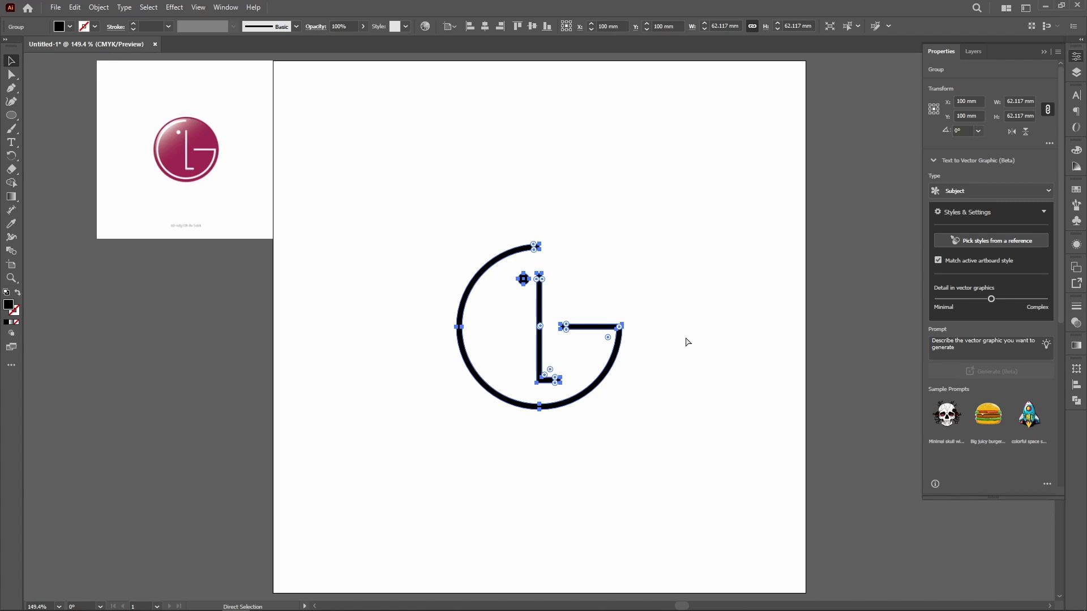
key(v)
click(681, 345)
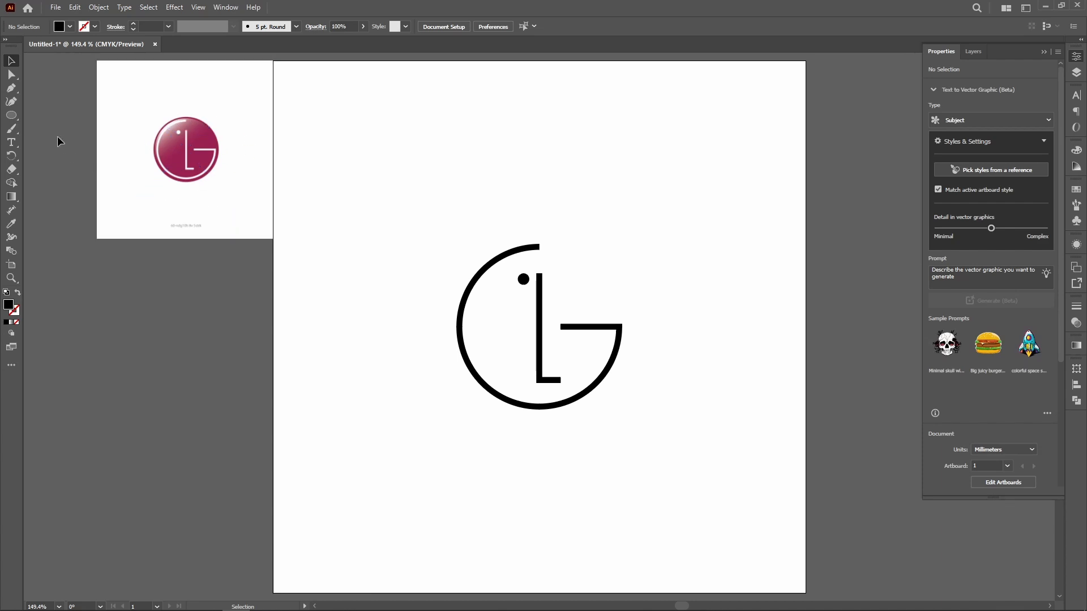
Step: Create a 70 × 70 mm circle with the Ellipse tool, above and to the right of the logo
click(10, 115)
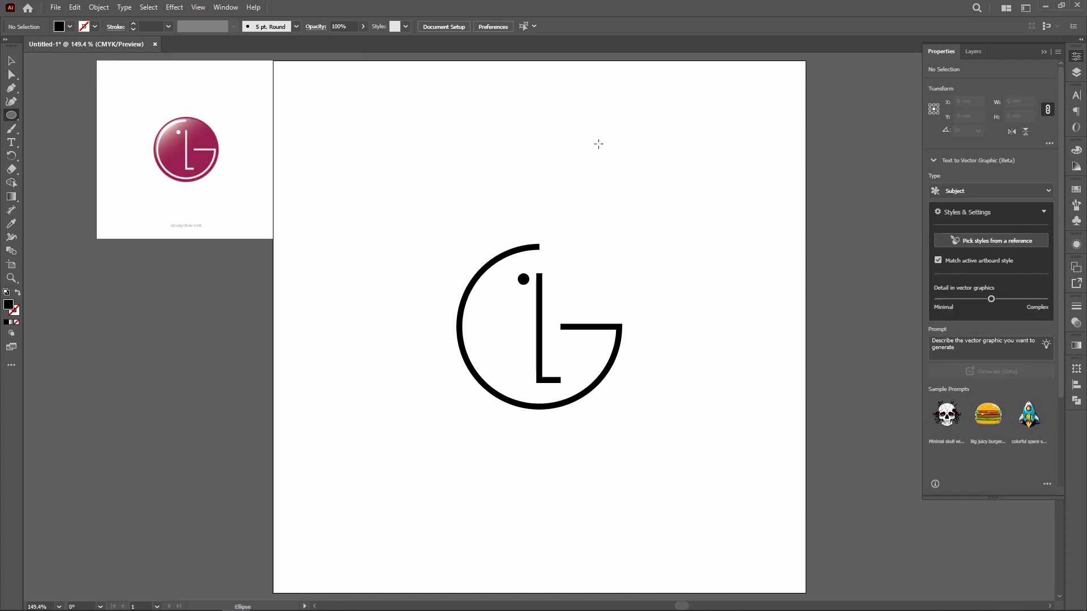
click(587, 159)
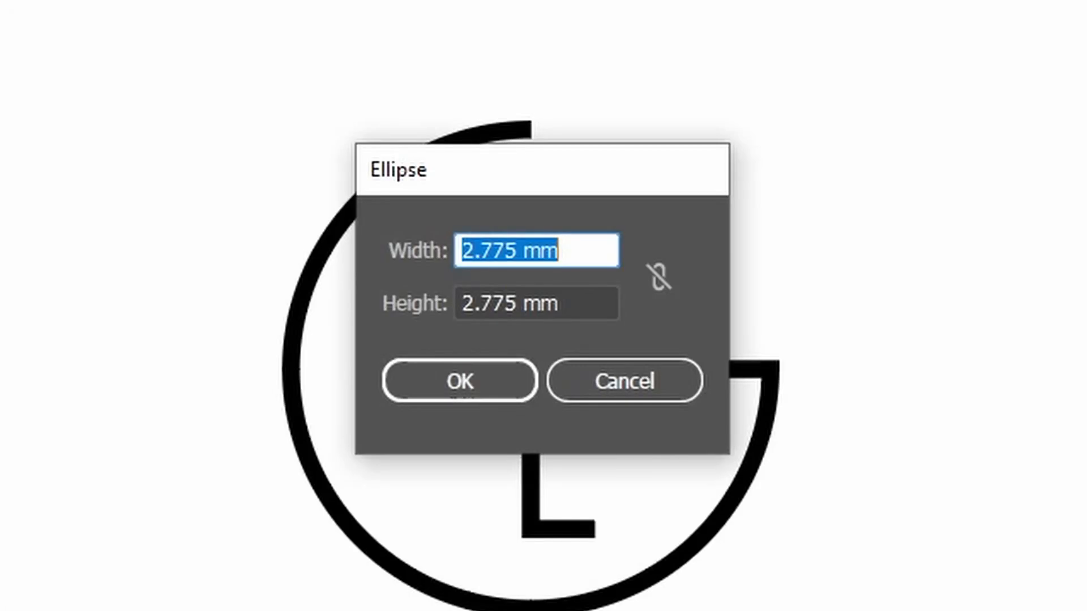
text(70)
key(Tab)
text(70)
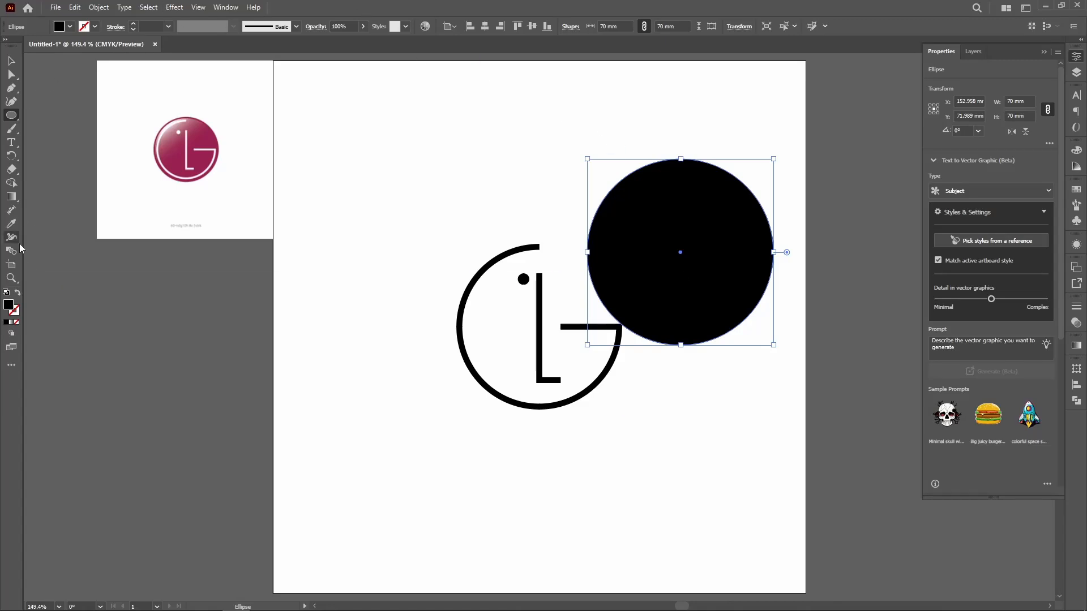
Step: Fill the 70 mm circle with a white-to-black linear gradient
click(12, 224)
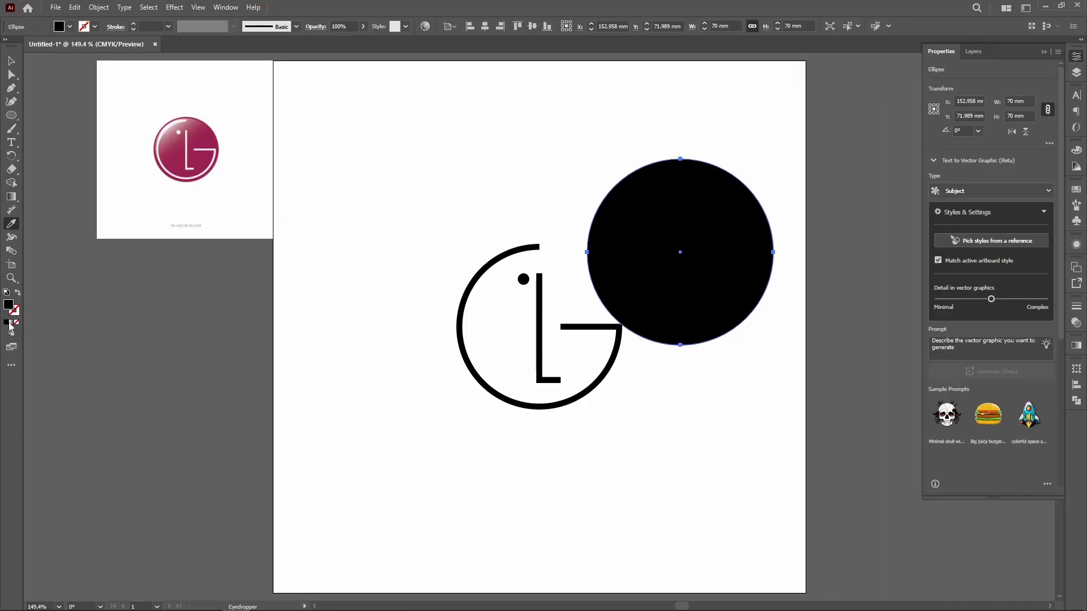
click(31, 365)
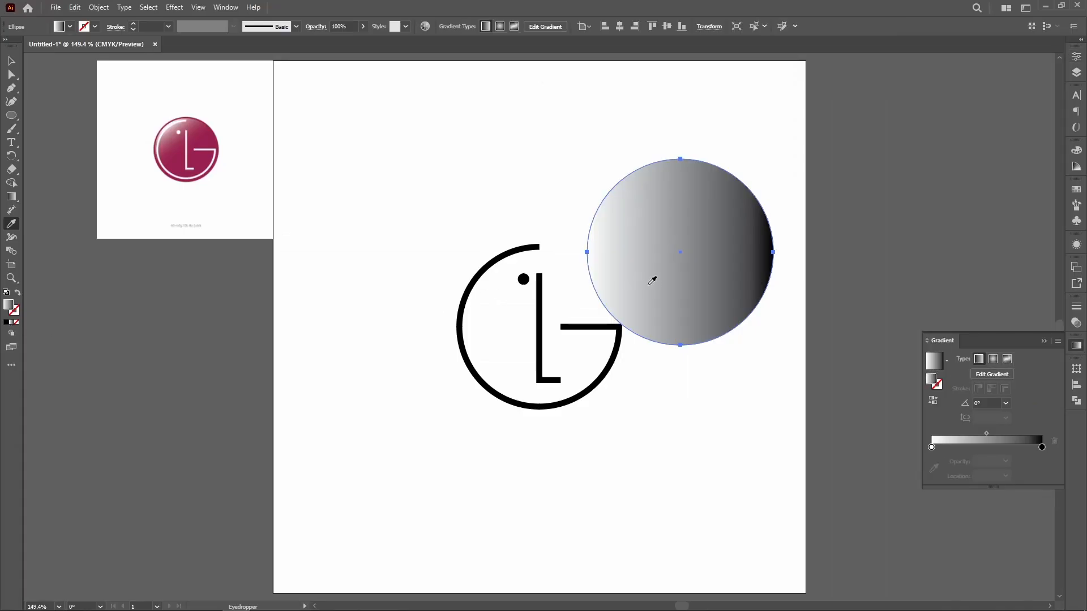
click(12, 61)
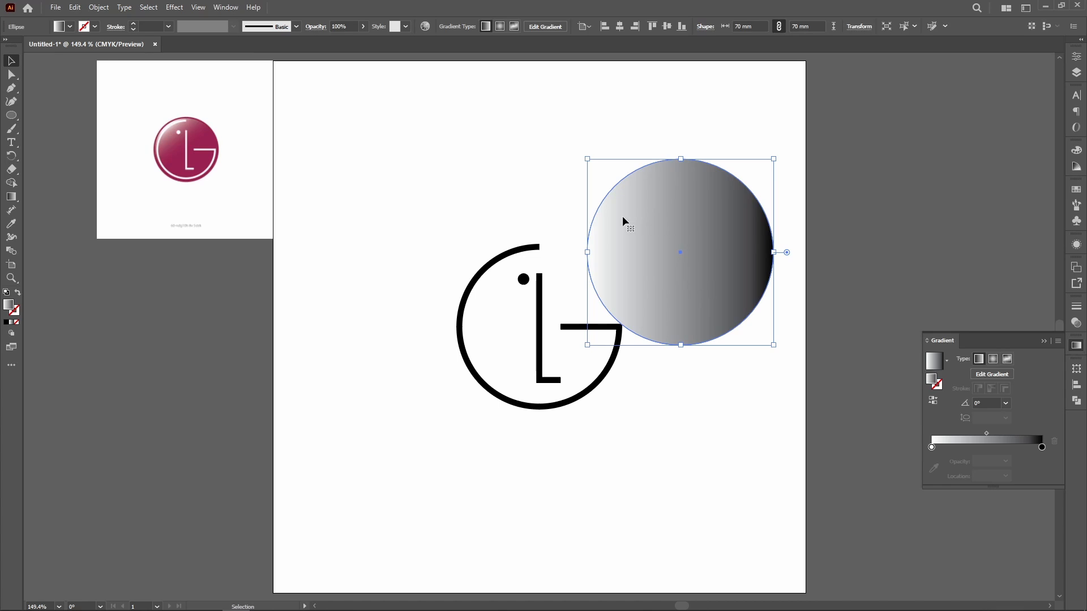
Step: Set the circle's gradient angle to -45° so it runs from the white upper left to the black lower right
click(1006, 404)
click(987, 397)
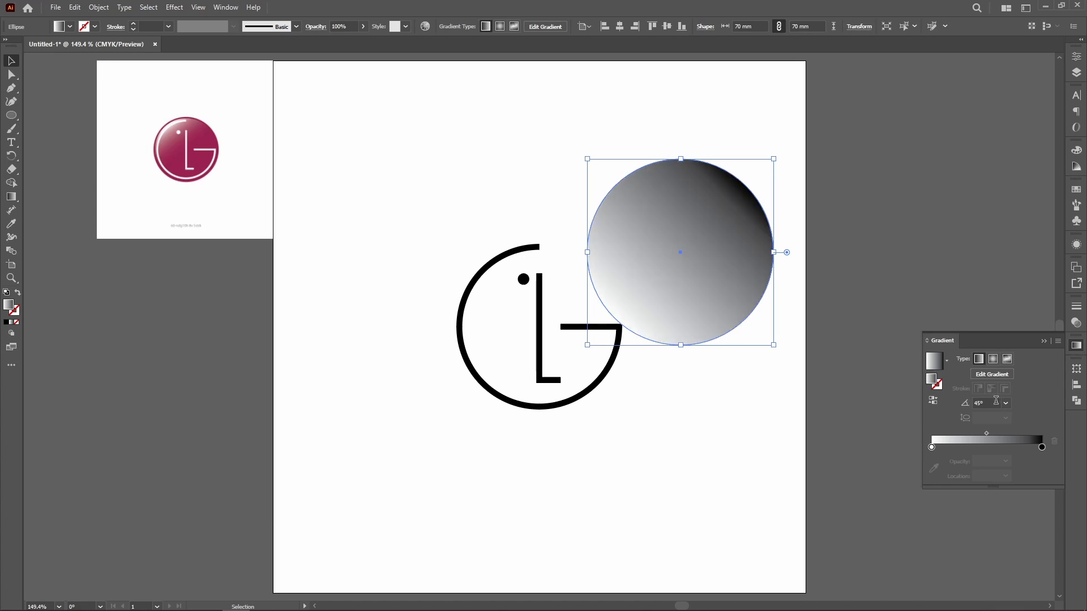
text(-45)
key(Return)
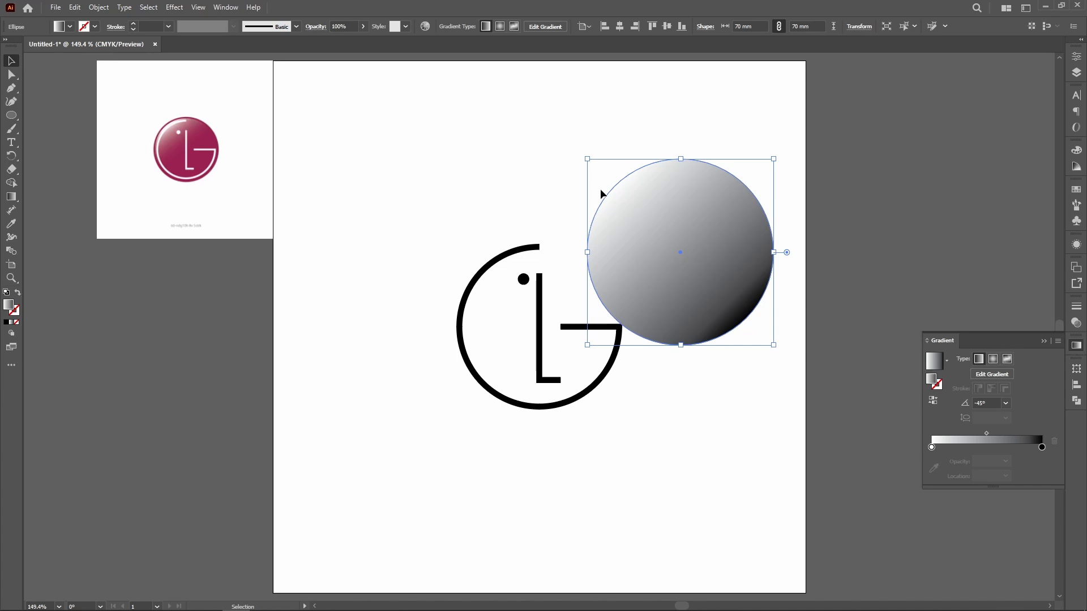
click(552, 188)
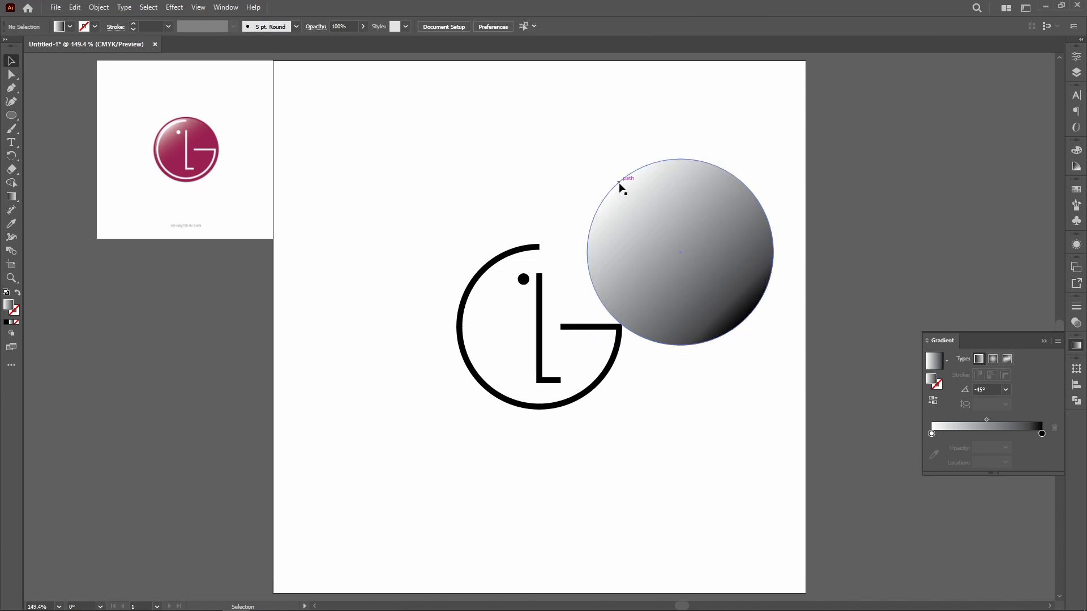
Step: Recolour the gradient's black end stop with the crimson sampled from the reference logo
click(709, 300)
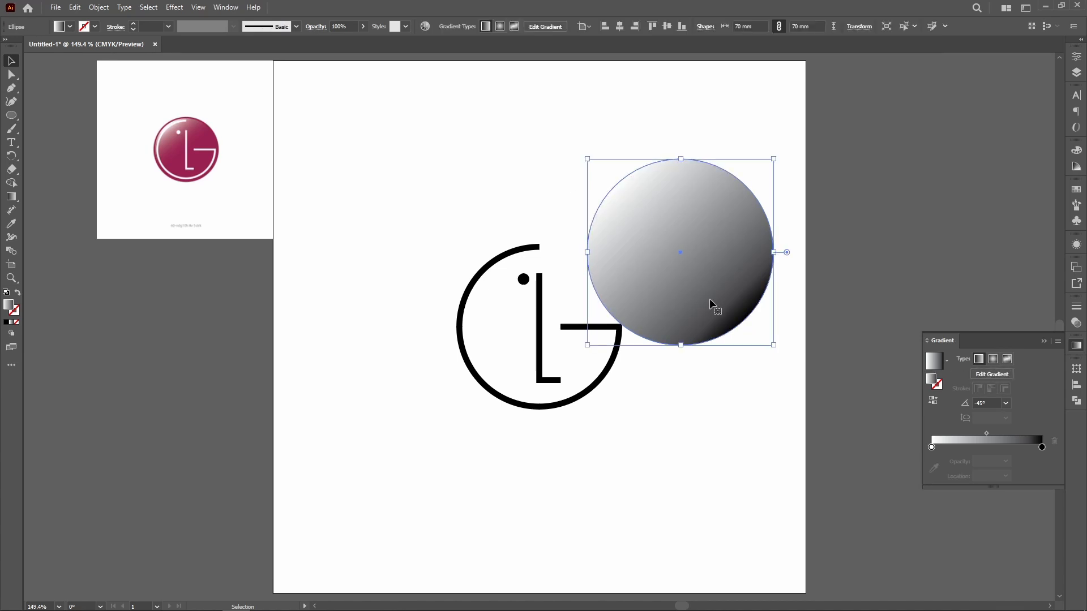
key(g)
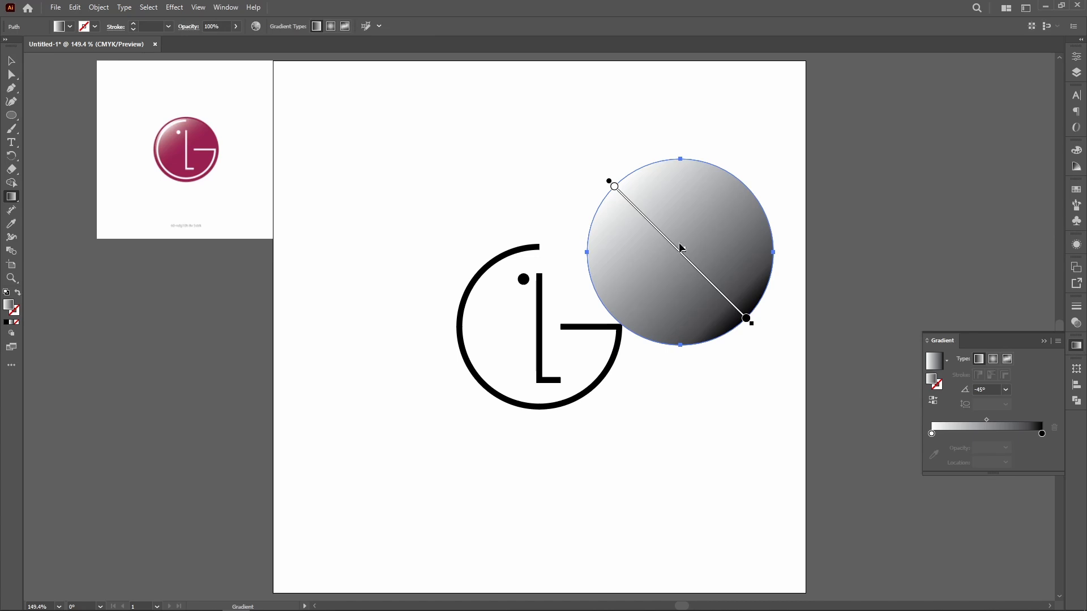
click(617, 189)
drag(618, 191, 619, 191)
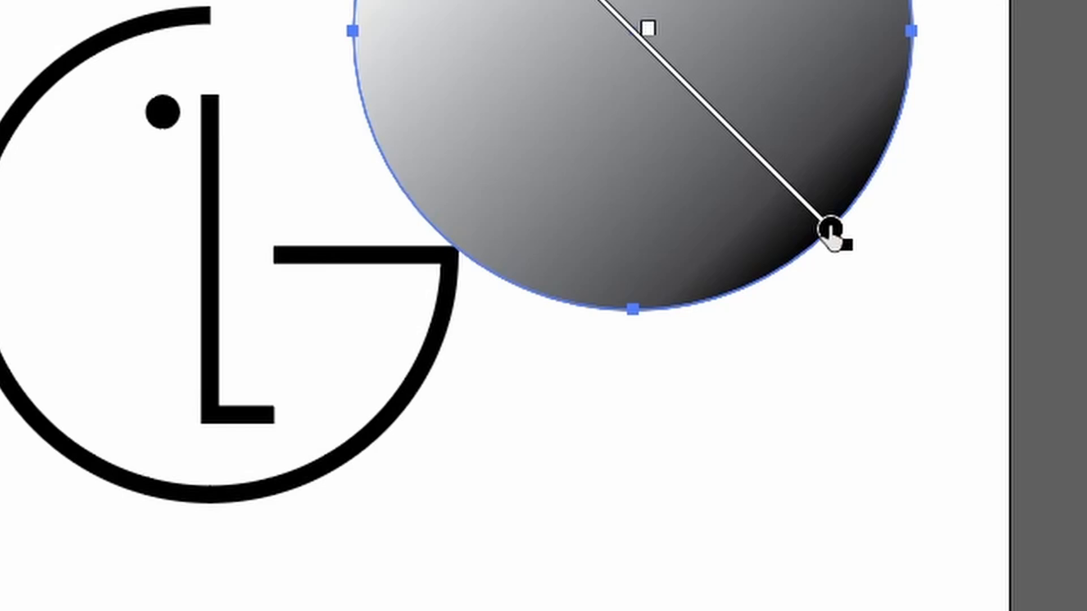
double_click(746, 319)
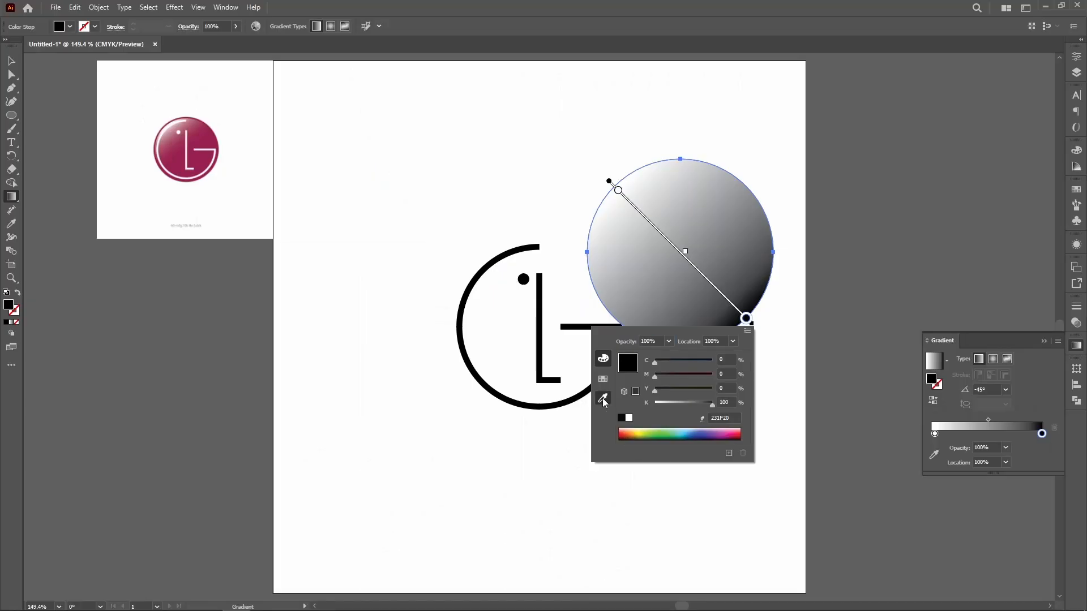
click(401, 470)
click(203, 163)
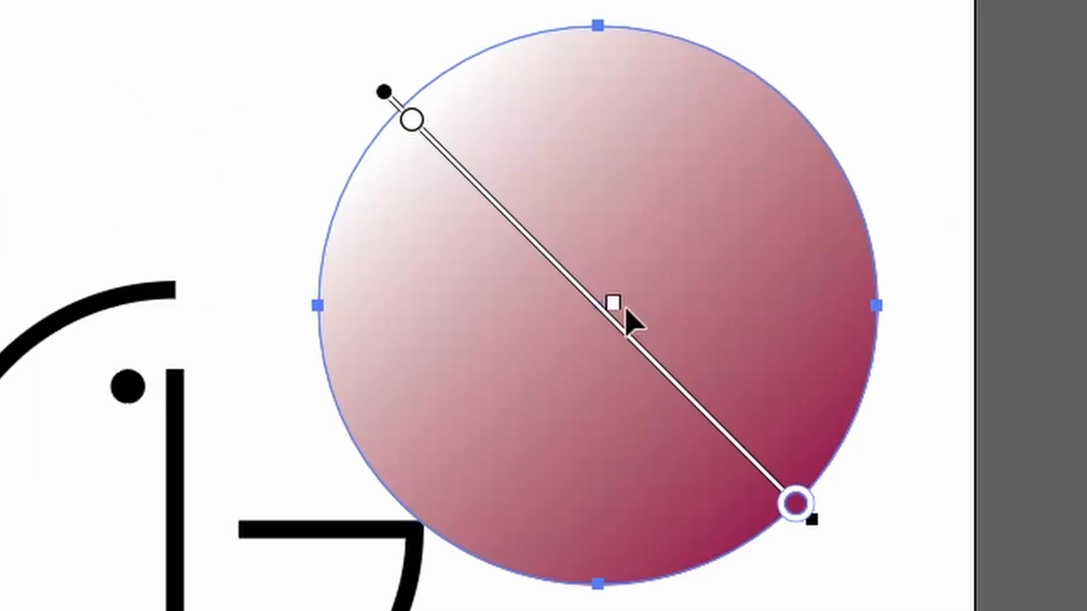
Step: Shift the gradient's midpoint towards the white end and set the white stop at about 0.5%, leaving mostly crimson in the circle
drag(616, 314, 506, 210)
drag(412, 121, 407, 113)
drag(500, 192, 492, 187)
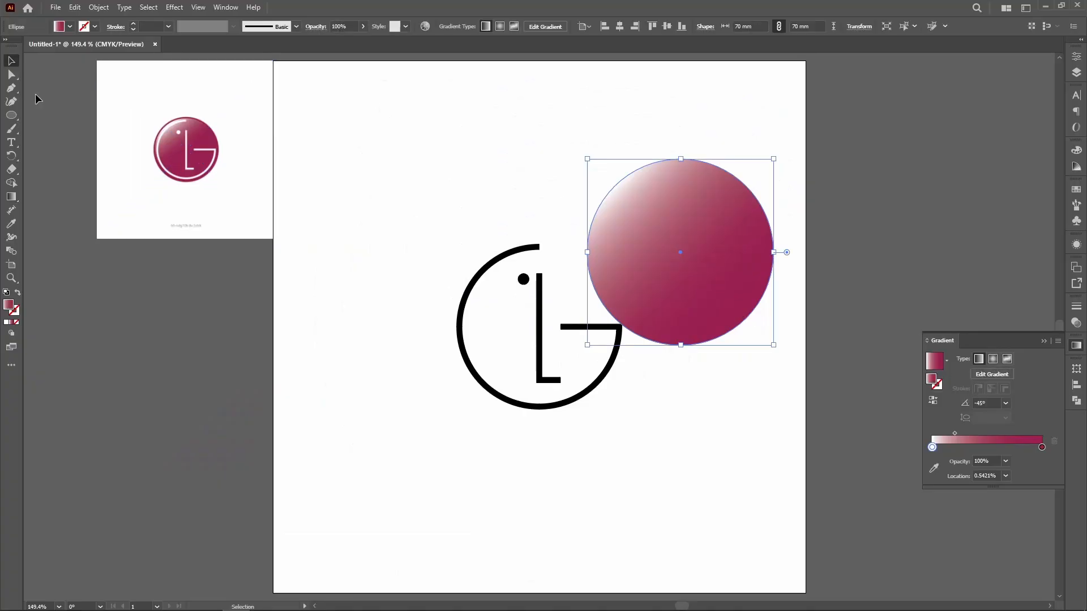
Step: Centre the 70 mm gradient circle horizontally and vertically on the artboard, over the G, L and dot mark
click(635, 491)
key(d)
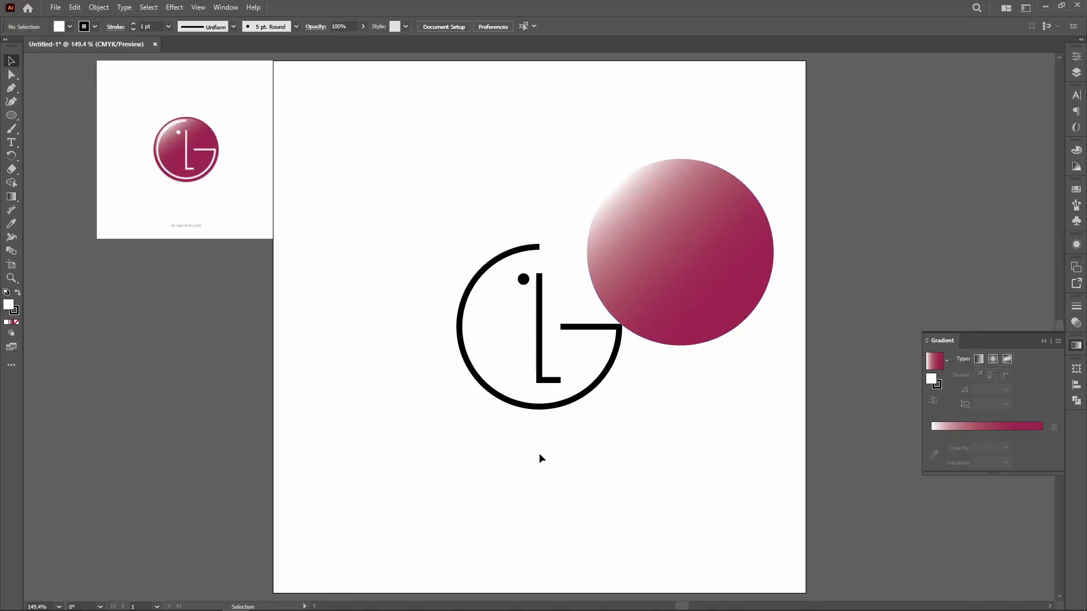
key(l)
key(v)
click(669, 211)
click(618, 26)
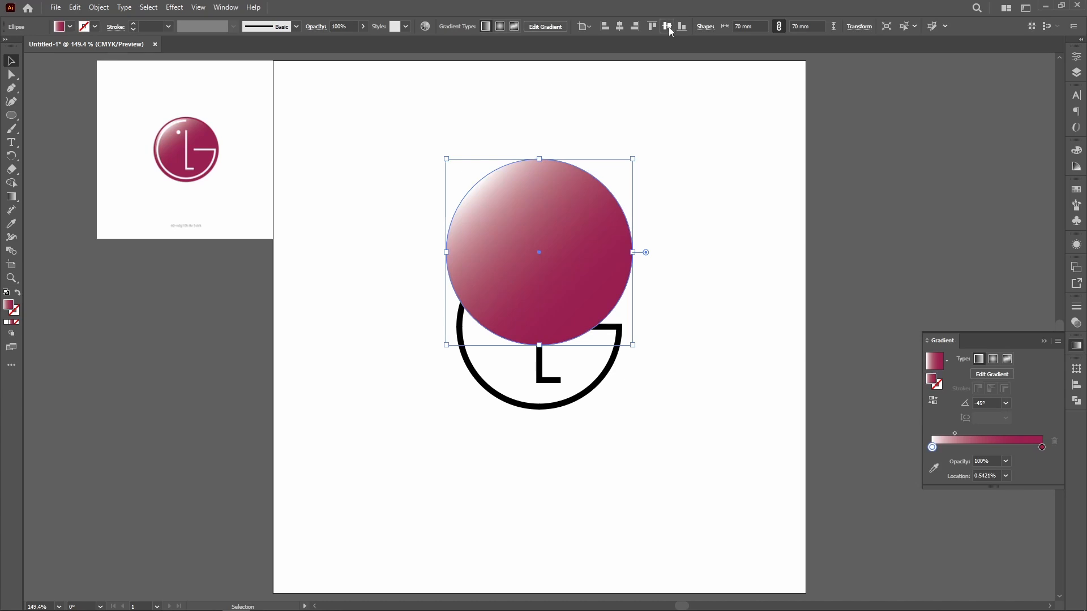
click(668, 26)
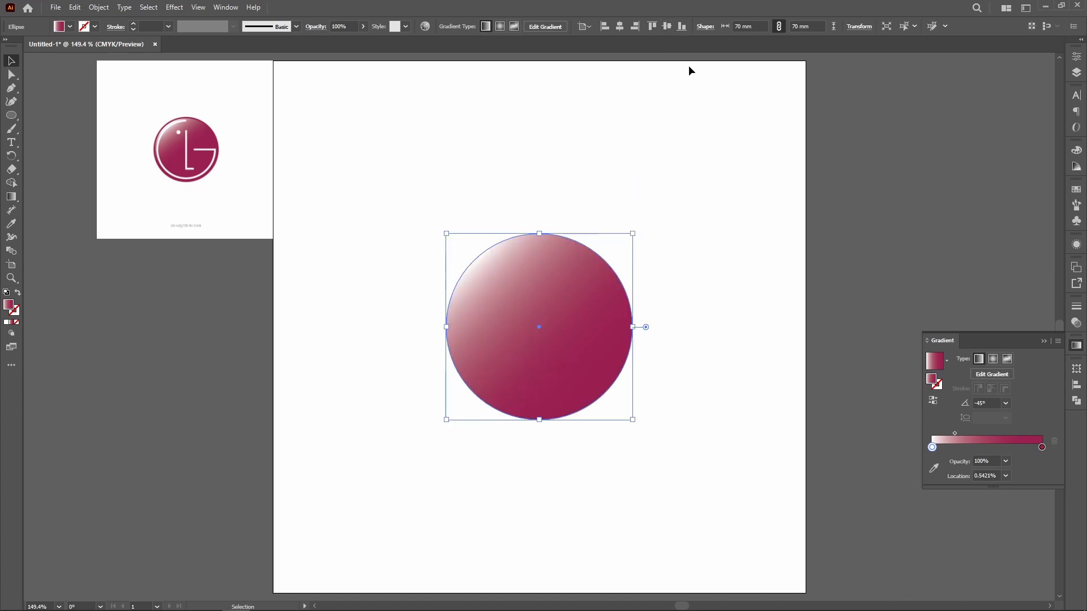
Step: Send the gradient circle to the back, behind the G, L and dot mark
click(779, 334)
right_click(607, 327)
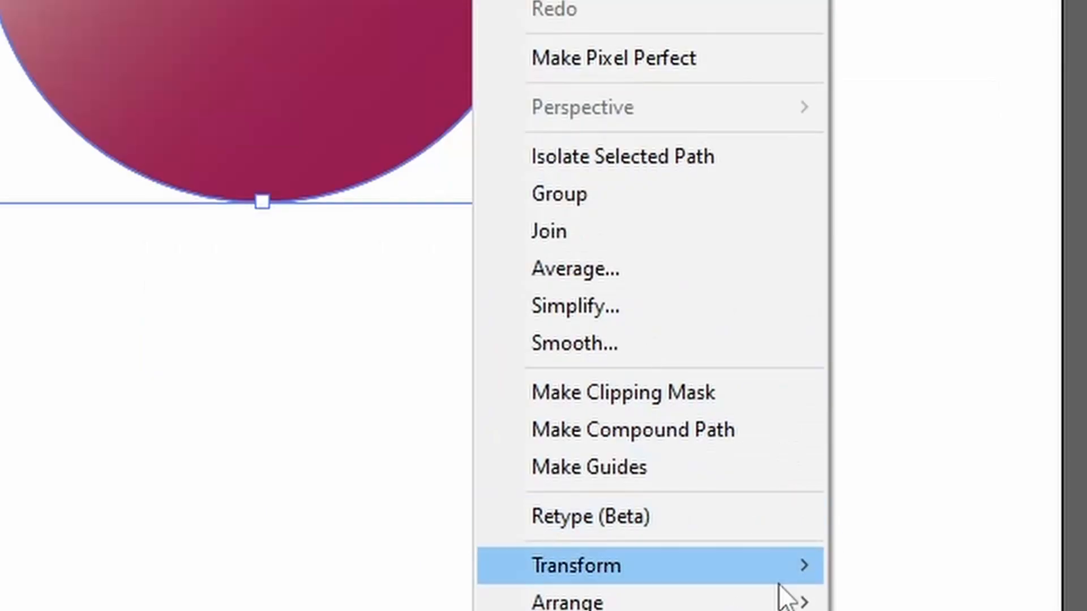
mouse_move(752, 599)
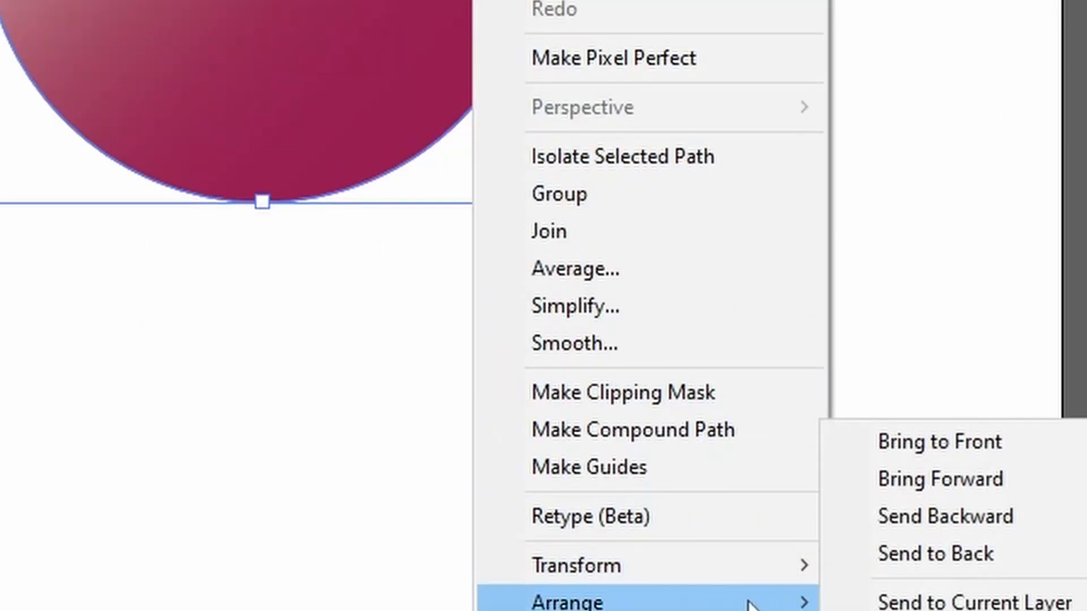
click(945, 552)
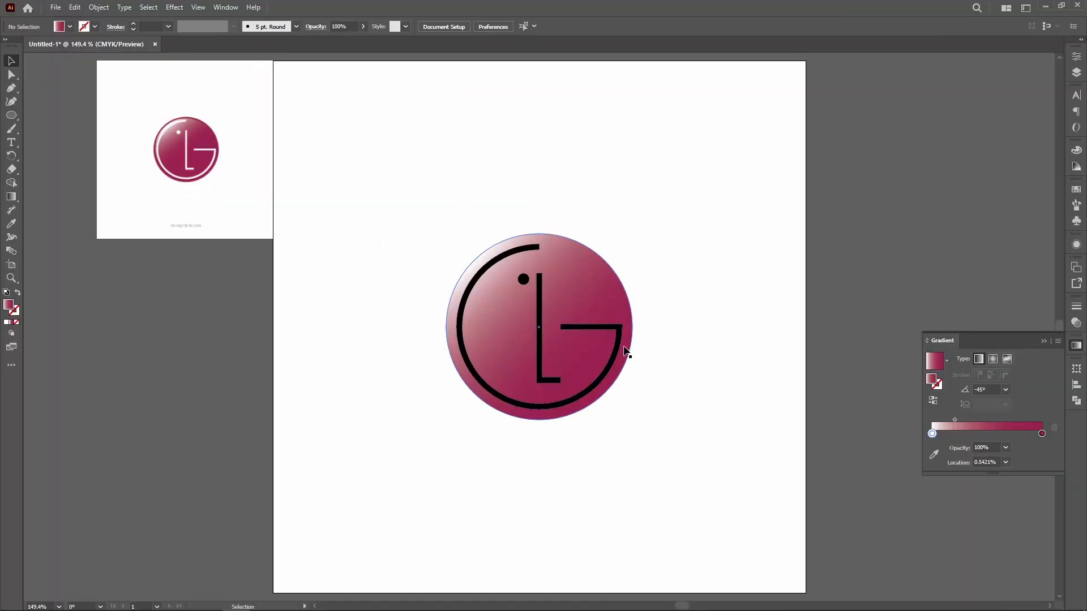
Step: Shrink the gradient circle proportionally around its centre to about 66 mm in diameter
click(564, 256)
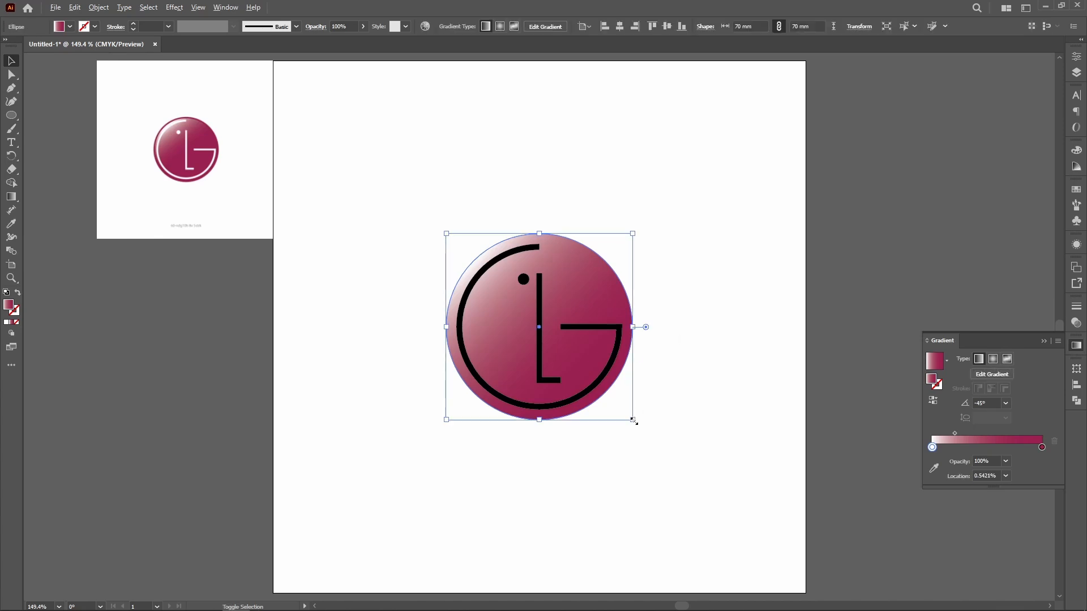
drag(633, 420, 629, 416)
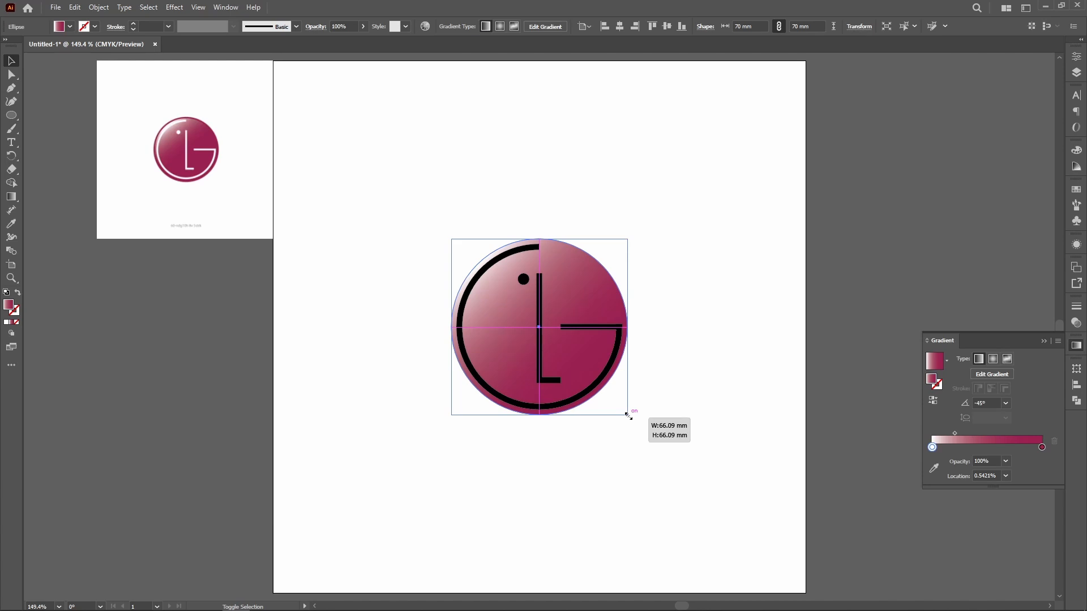
drag(628, 416, 628, 416)
click(665, 482)
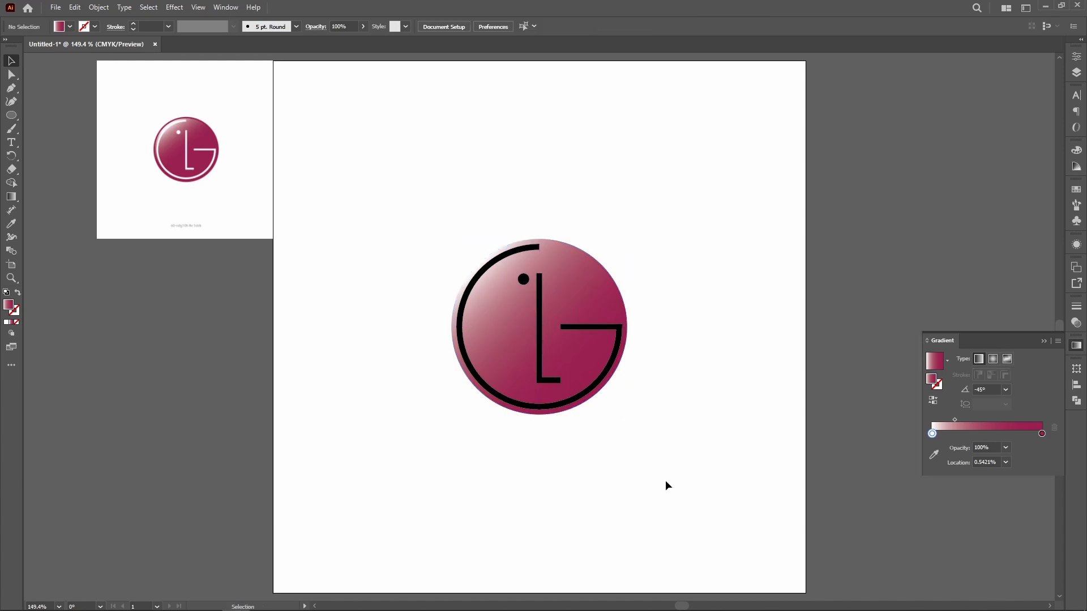
Step: Enlarge a copy of the circle behind the original to about 68.9 mm around its centre and recolour its white gradient stop with the sampled crimson
click(589, 280)
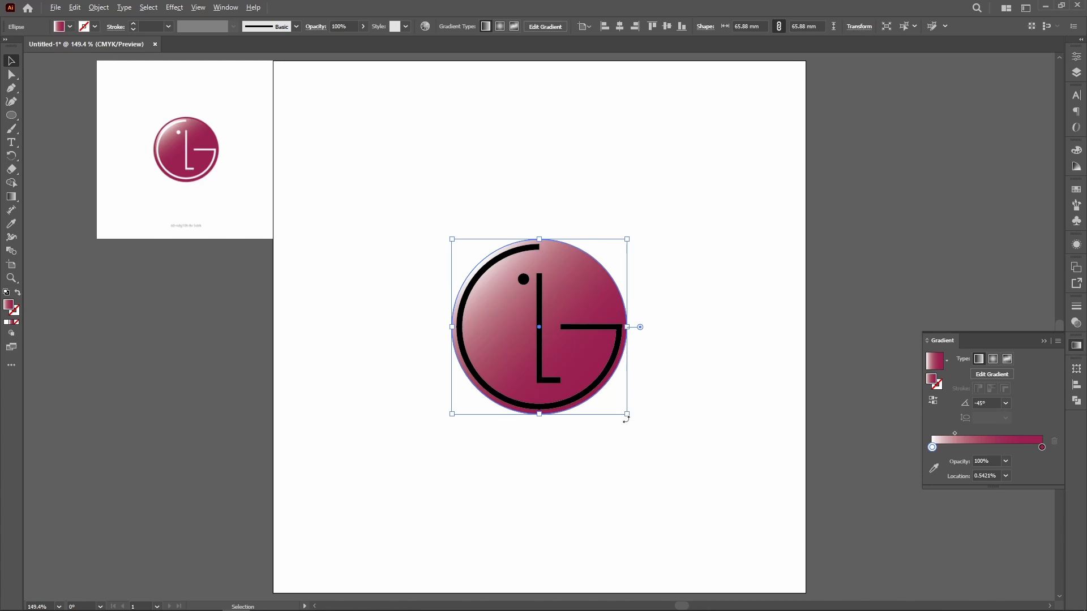
drag(627, 415, 632, 418)
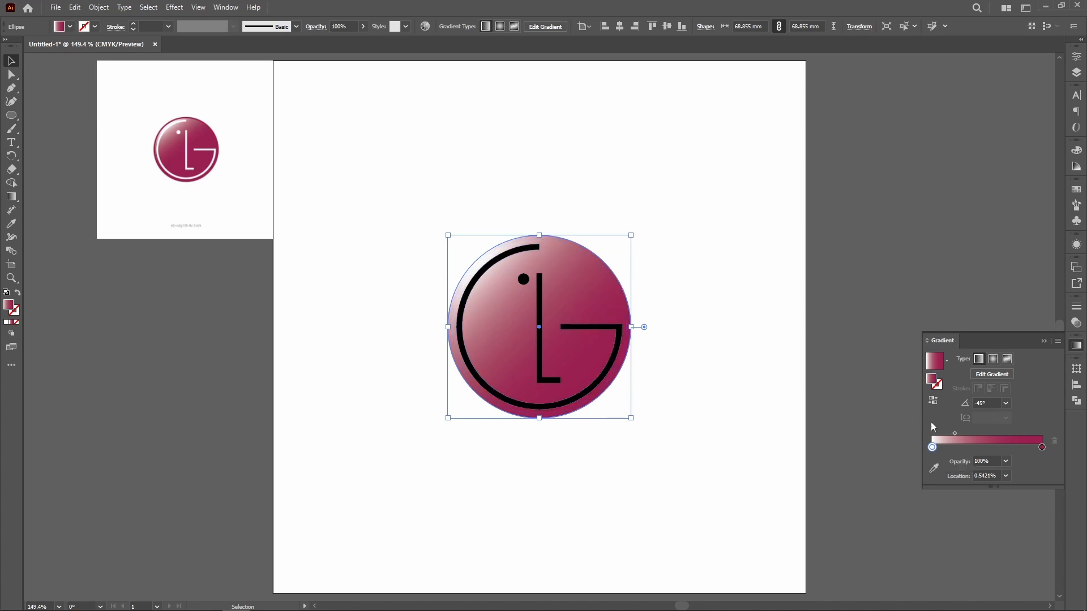
double_click(932, 448)
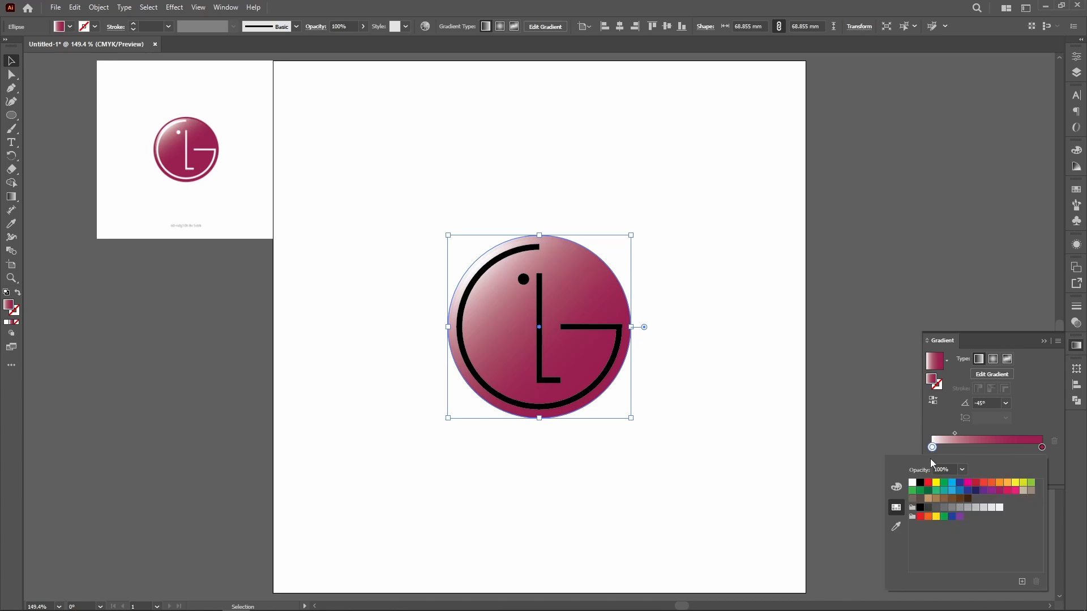
click(896, 528)
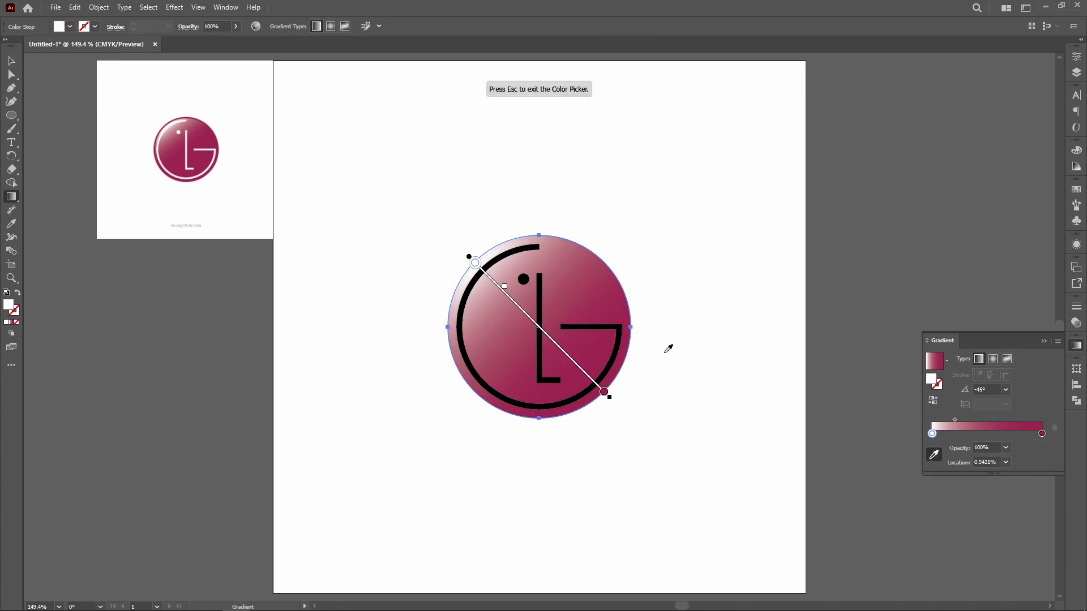
click(612, 301)
key(Escape)
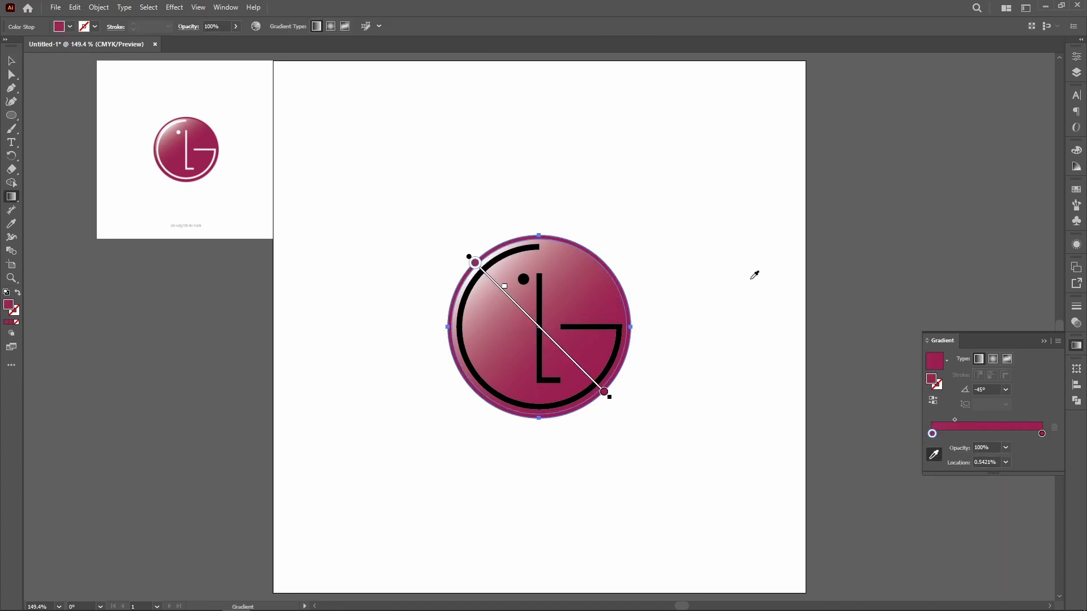
click(13, 62)
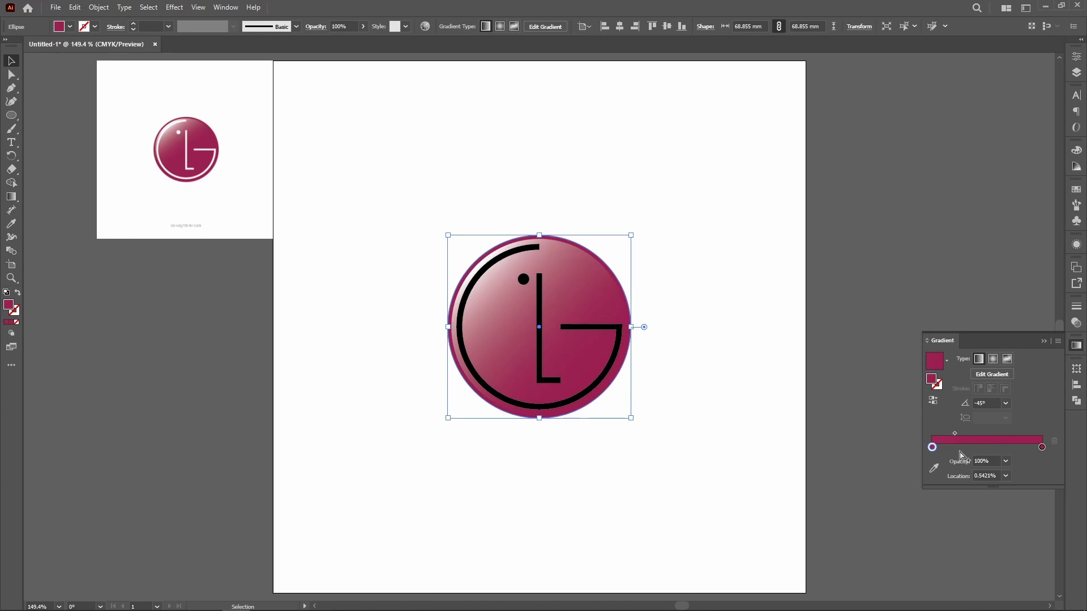
click(756, 444)
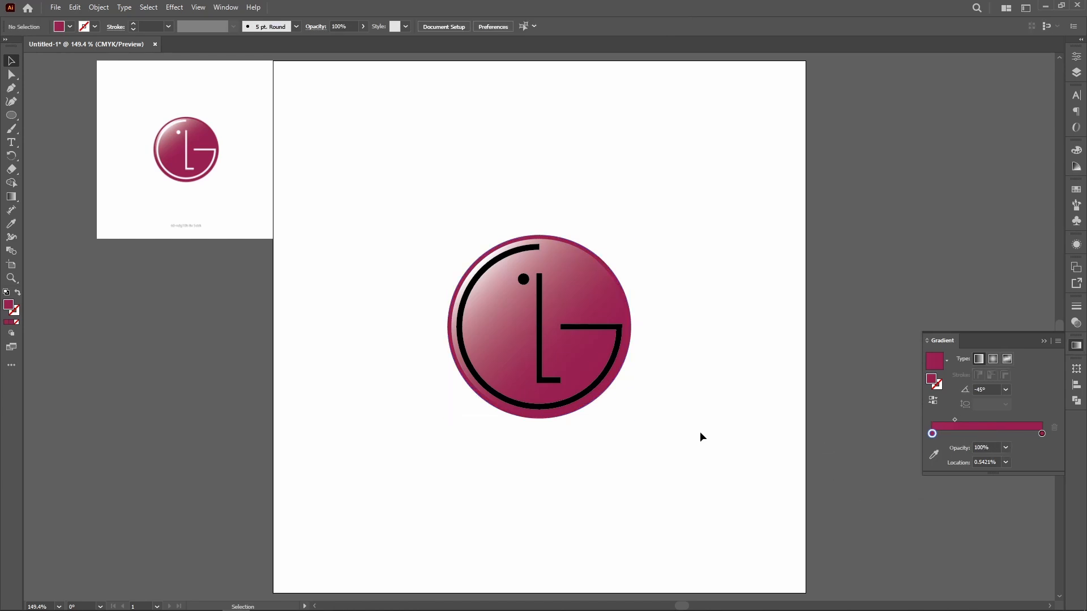
Step: Fill the black G, L and dot group with white
click(532, 250)
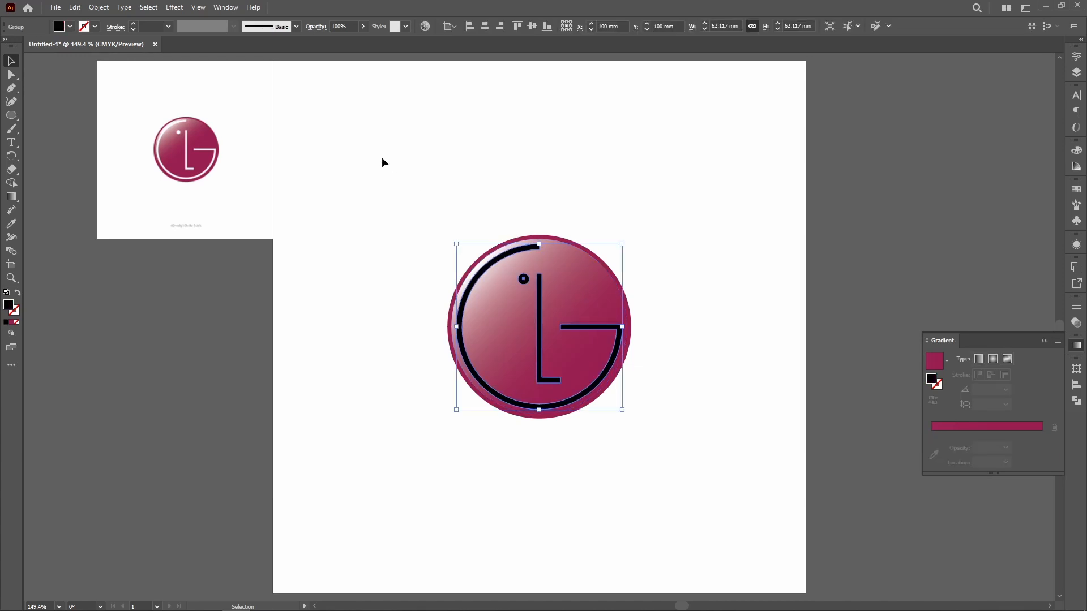
click(71, 27)
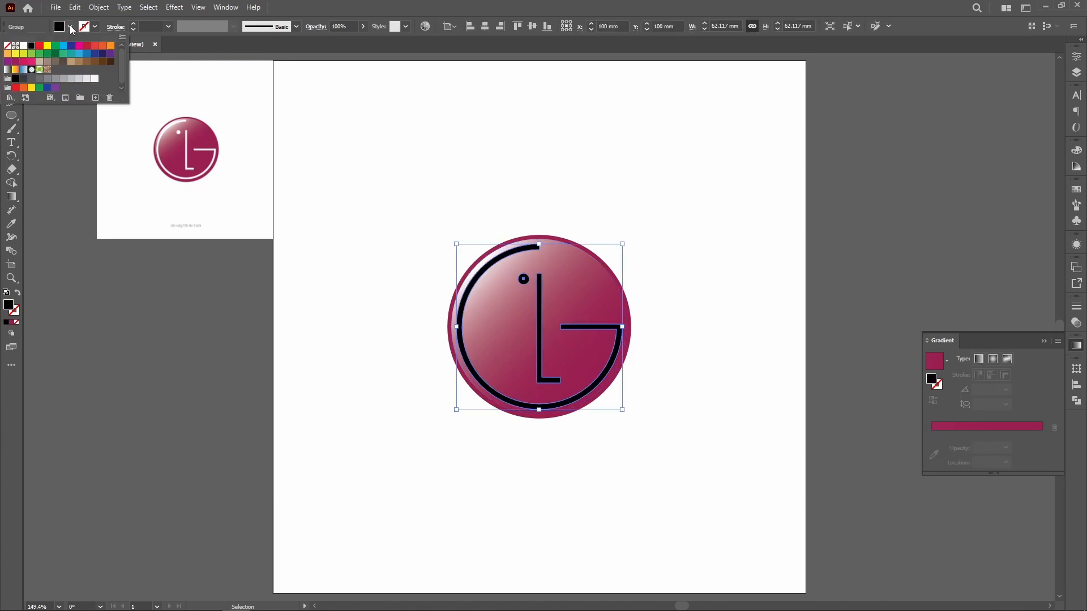
click(24, 46)
click(515, 187)
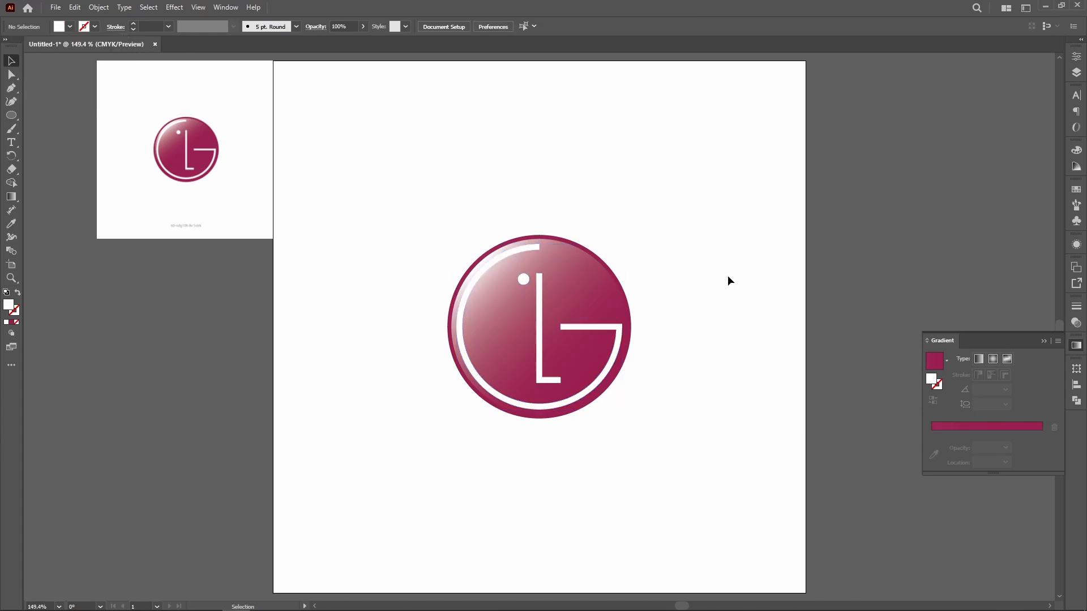
Step: Group the white mark together with both circles
drag(391, 202, 715, 515)
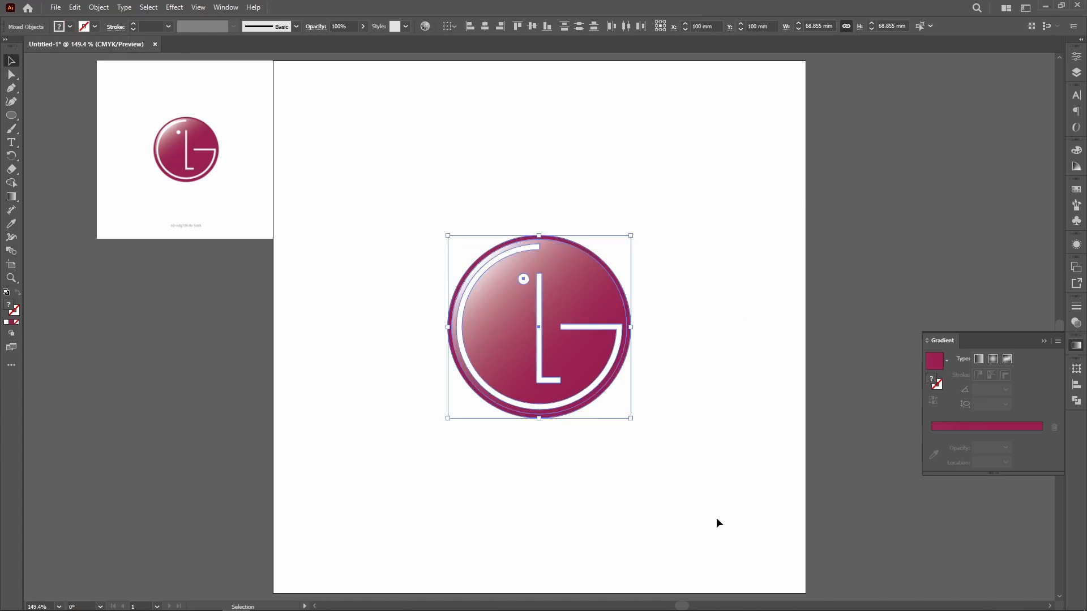
key(a)
key(v)
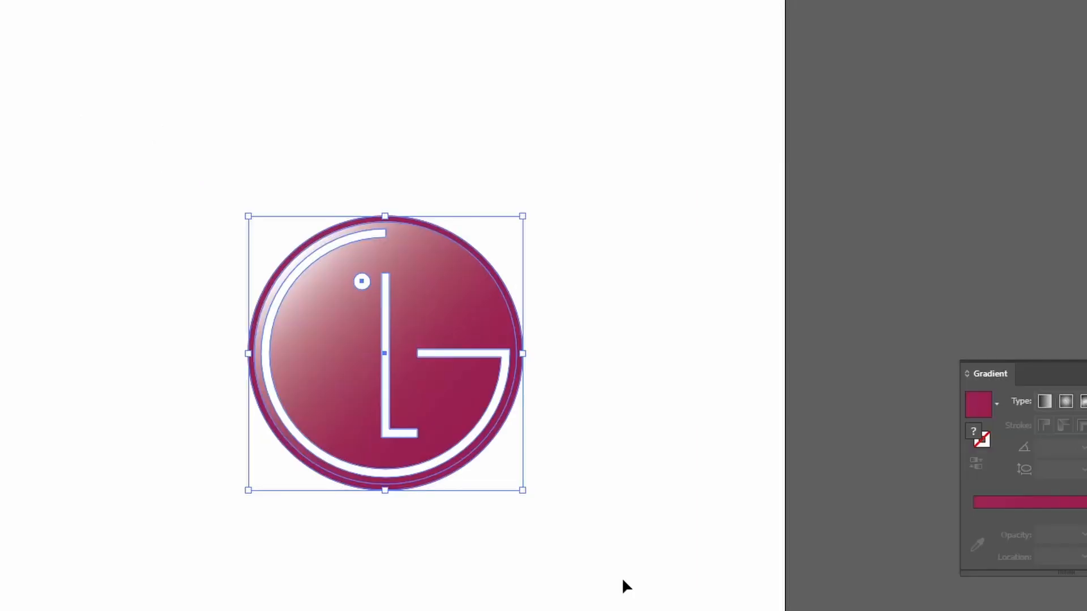
Step: Scale the whole logo group uniformly to 150% around its centre and fit the artboard in the window
key(a)
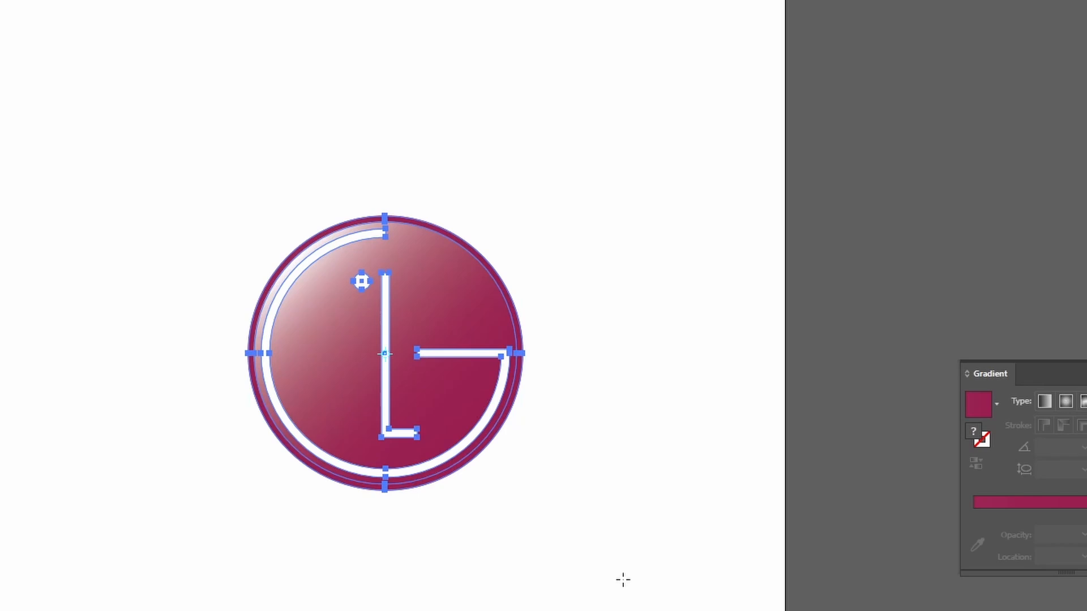
key(Return)
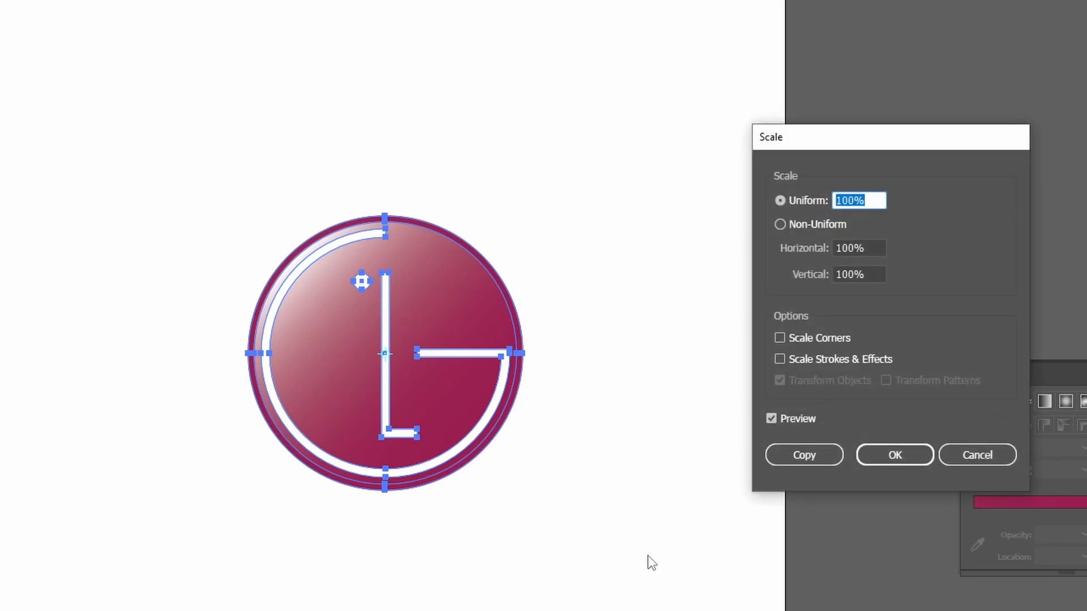
key(shift+Up)
key(shift+Up)
key(shift+Up)
key(shift+Up)
key(shift+Up)
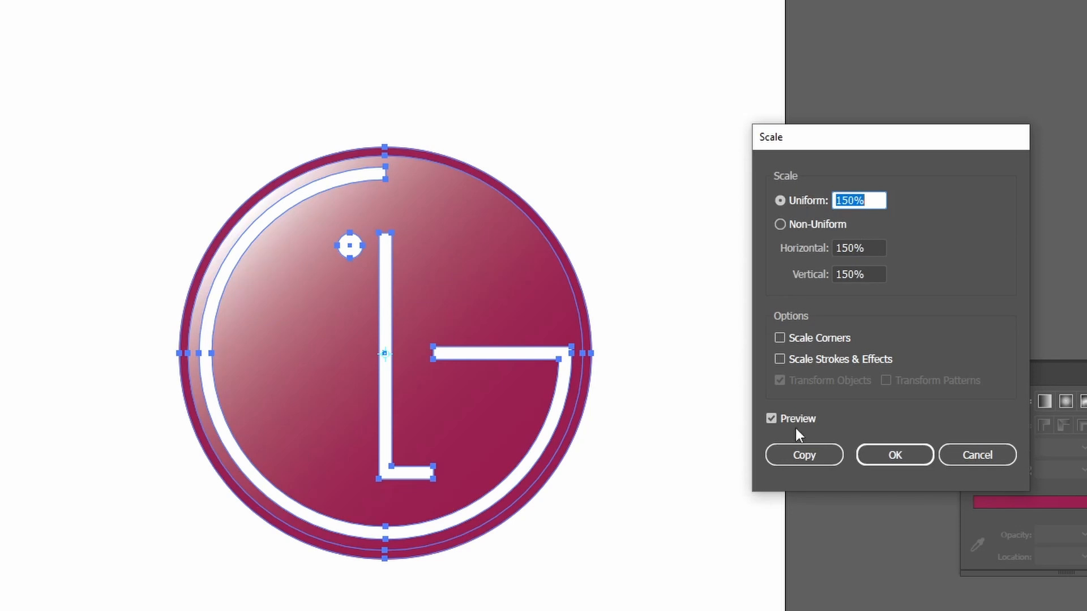
click(908, 464)
key(v)
click(682, 450)
key(ctrl+0)
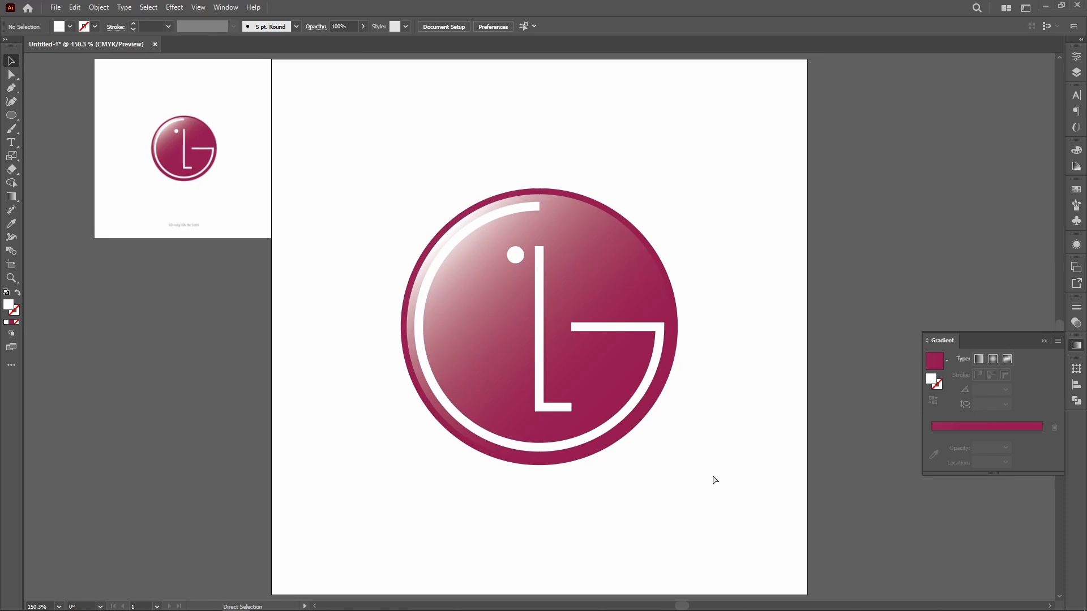